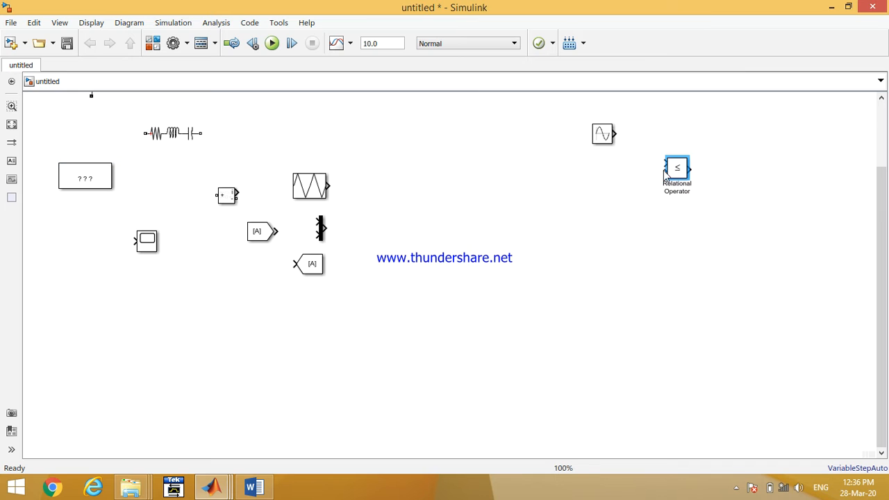
- Arrange the Triangle Generator, Sine Wave and Relational Operator blocks close together in the upper-right area of the model
drag(309, 187, 608, 91)
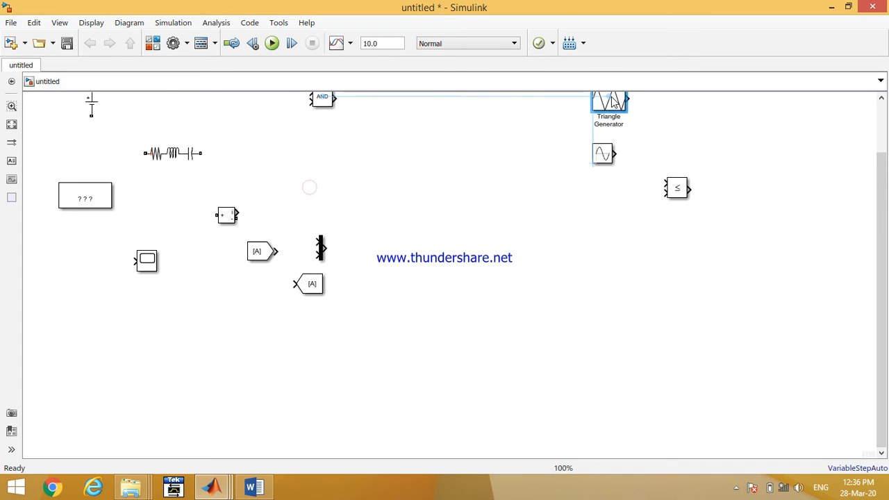
drag(604, 154, 610, 177)
click(608, 106)
drag(610, 123, 610, 148)
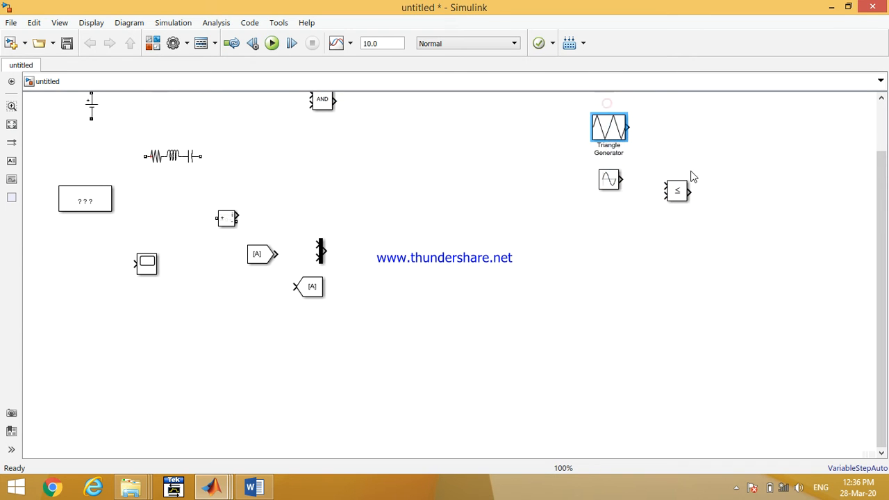
drag(678, 192, 686, 153)
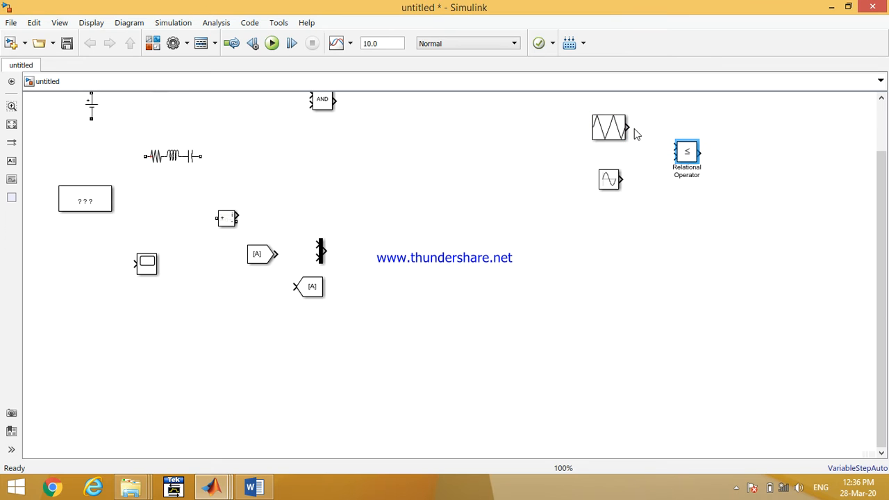
- Connect the triangle and sine outputs to the relational operator's two inputs and review the Triangle Generator parameters
drag(628, 128, 675, 146)
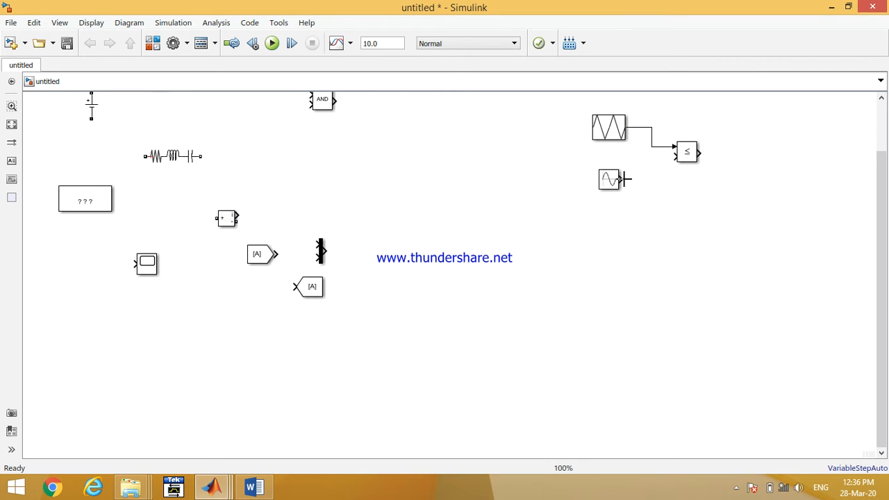
drag(625, 179, 676, 156)
double_click(601, 136)
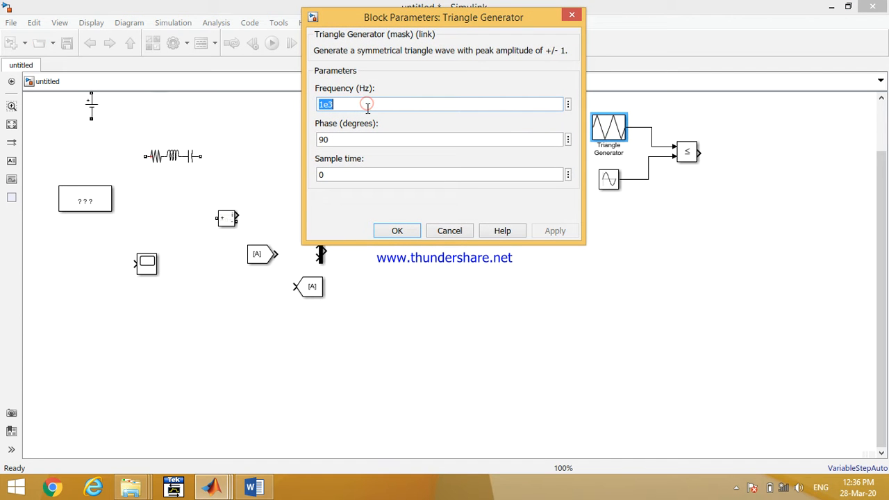
click(396, 231)
- Set the Sine Wave amplitude to 0.8 and its frequency to 2*pi*50
click(614, 182)
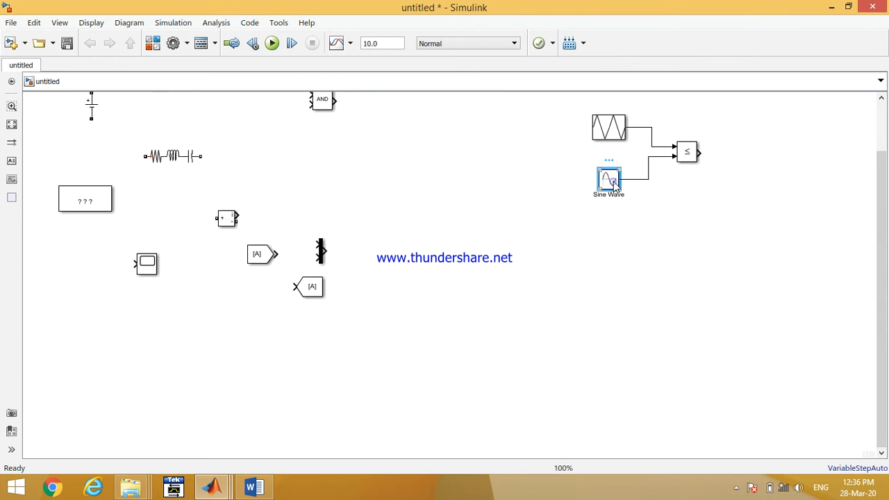
double_click(609, 180)
drag(596, 157, 615, 252)
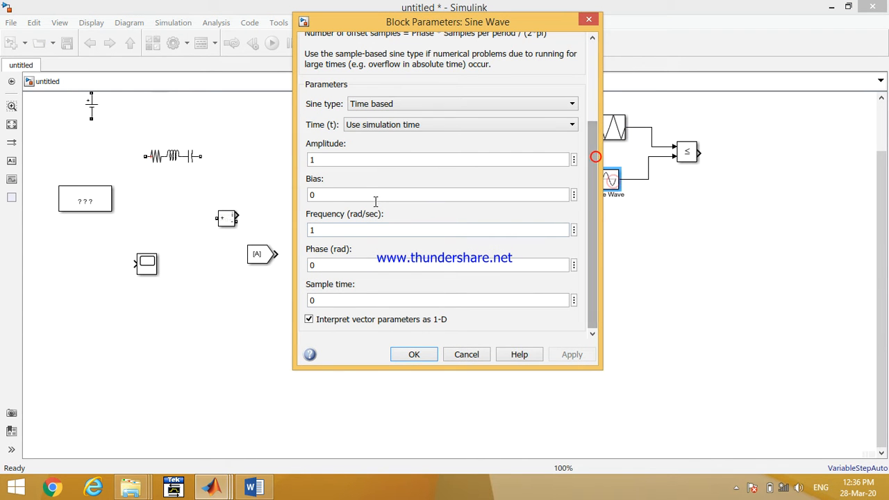
text(0.8)
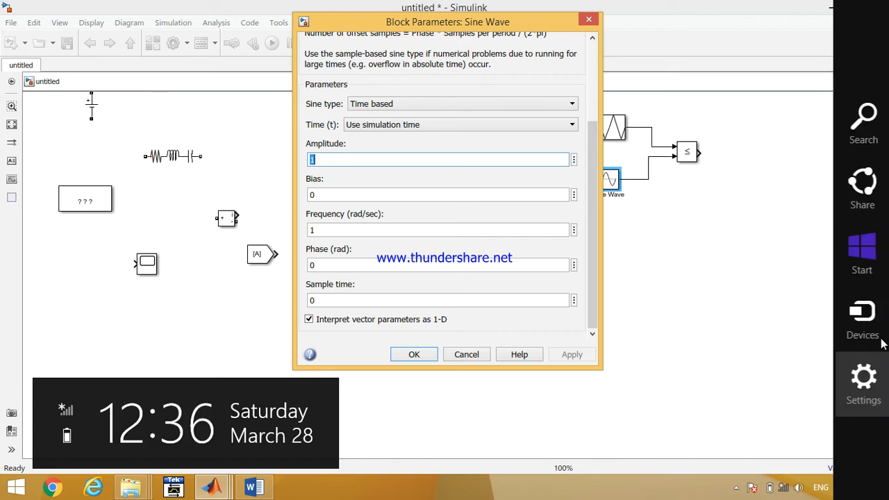
click(398, 240)
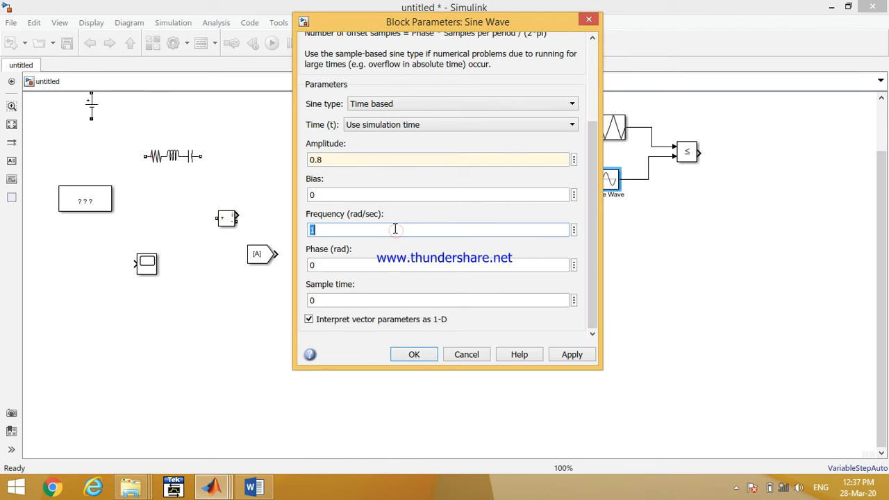
text(2*pi*50)
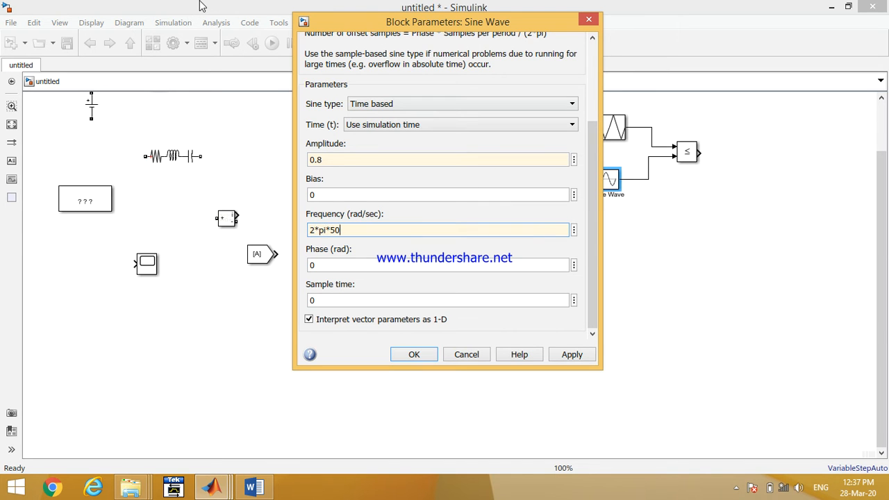
key(Return)
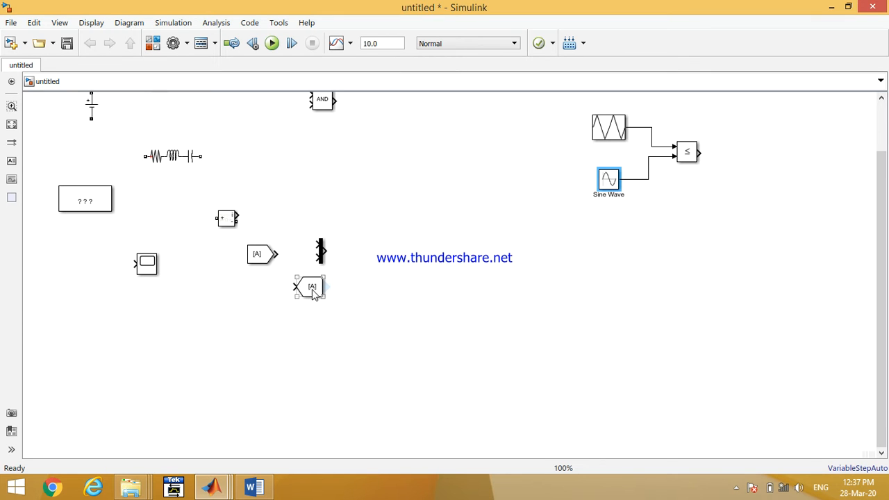
- Place the Goto block after the relational operator and connect its output to it
drag(313, 293, 771, 159)
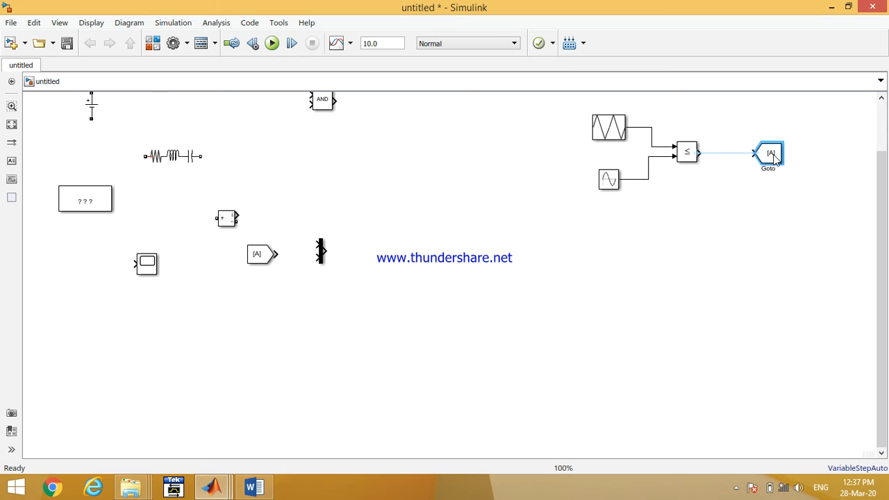
click(719, 161)
- Add a Logical Operator set to NOT and feed it from a branch of the relational operator output
drag(323, 104, 713, 270)
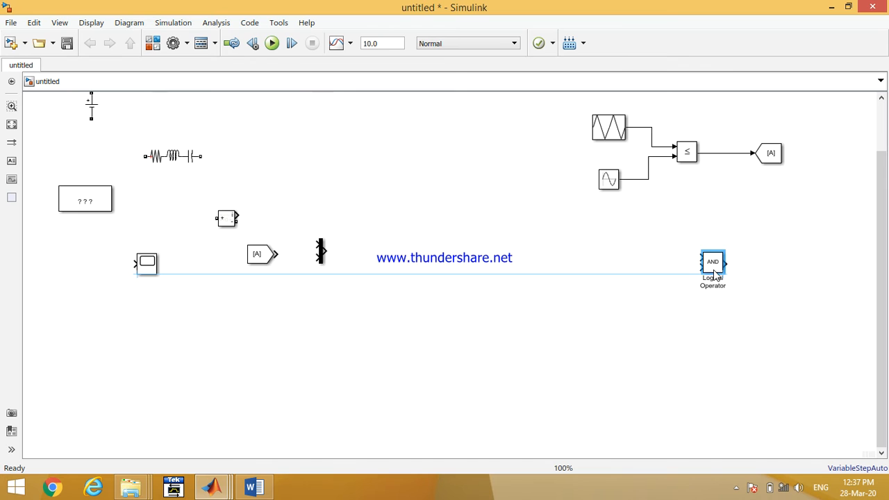
double_click(713, 269)
click(432, 265)
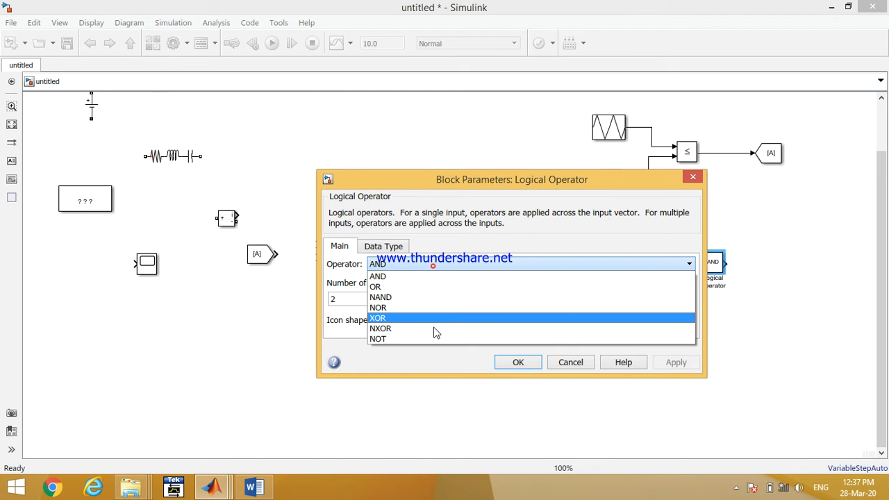
click(435, 337)
click(518, 328)
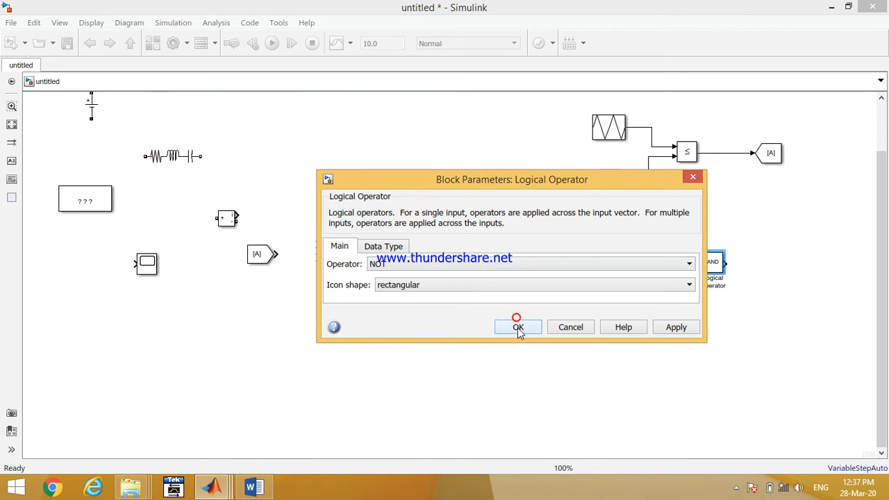
mouse_move(710, 269)
mouse_down()
mouse_move(747, 183)
mouse_move(705, 172)
mouse_move(710, 154)
mouse_up()
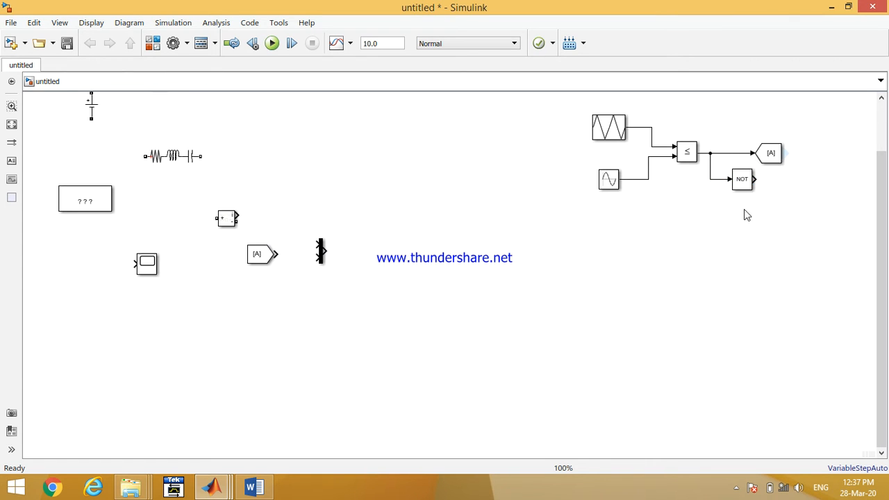
drag(731, 193, 729, 196)
- Copy the Goto block onto the NOT output and set the copy's tag to B
click(766, 149)
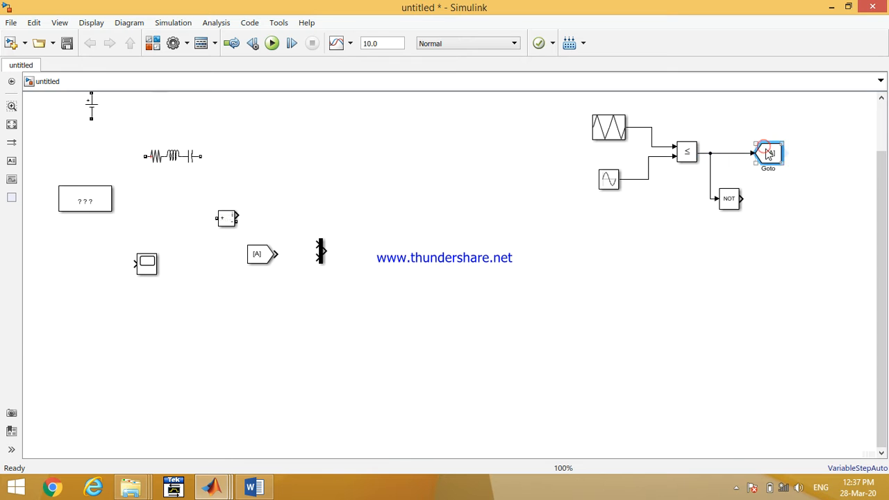
drag(766, 149, 773, 192)
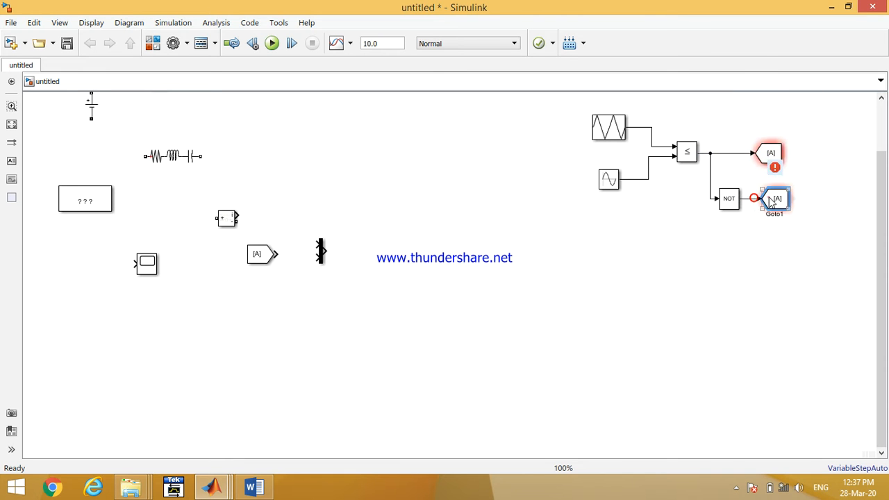
double_click(776, 197)
double_click(563, 166)
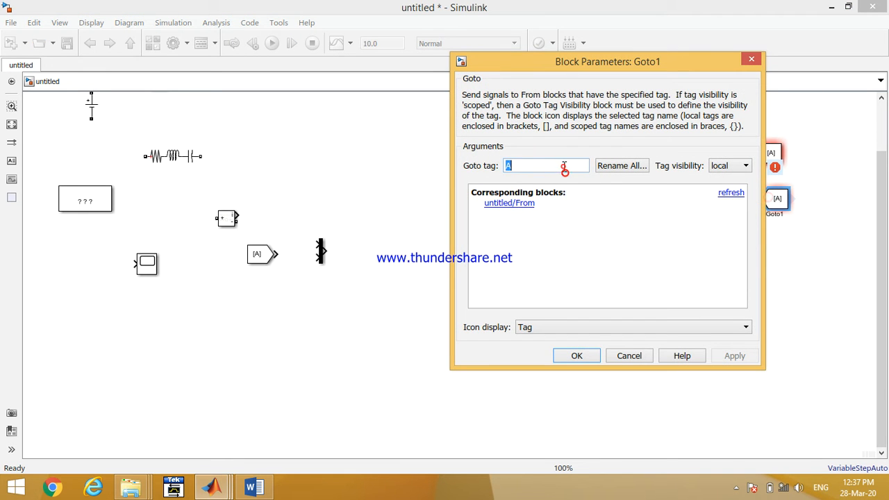
text(B)
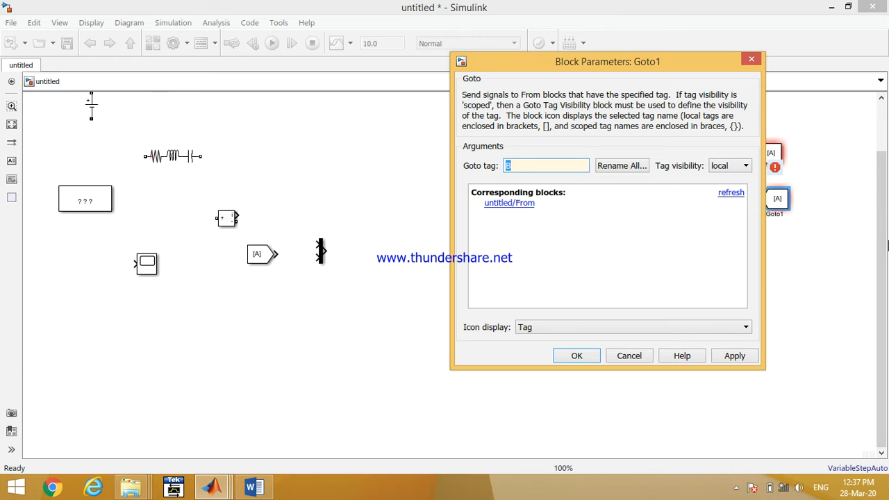
key(Return)
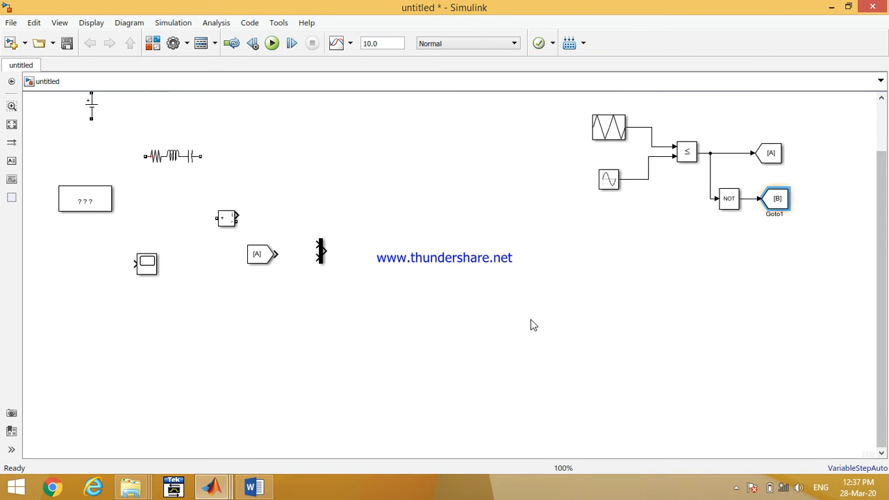
- Move the IGBT/Diode block to the top centre of the model and rotate it
click(12, 124)
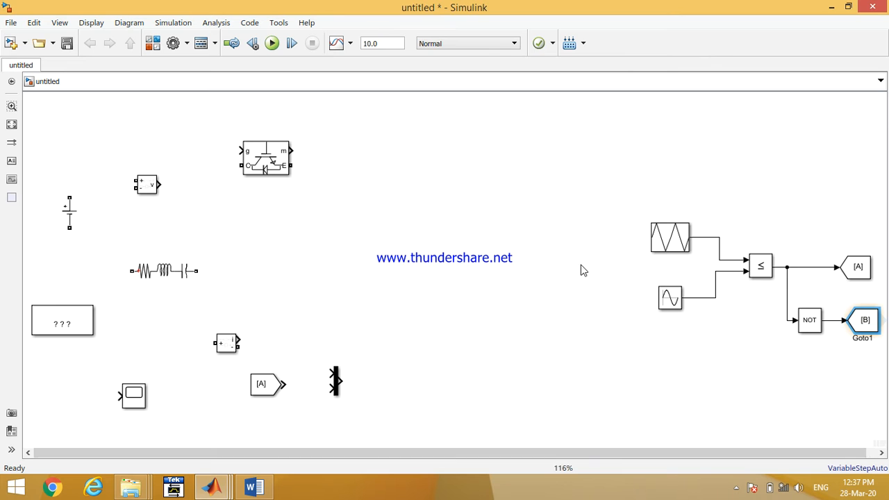
drag(622, 222, 668, 139)
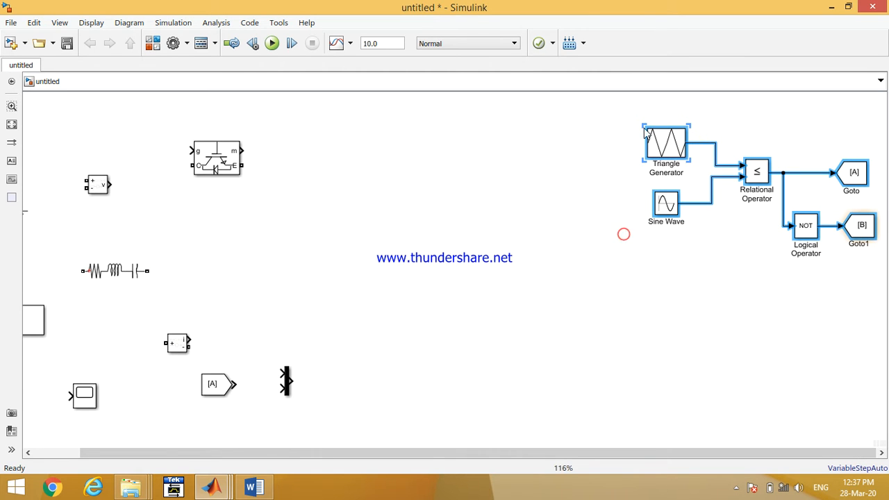
click(14, 124)
drag(245, 170, 405, 142)
key(ctrl+r)
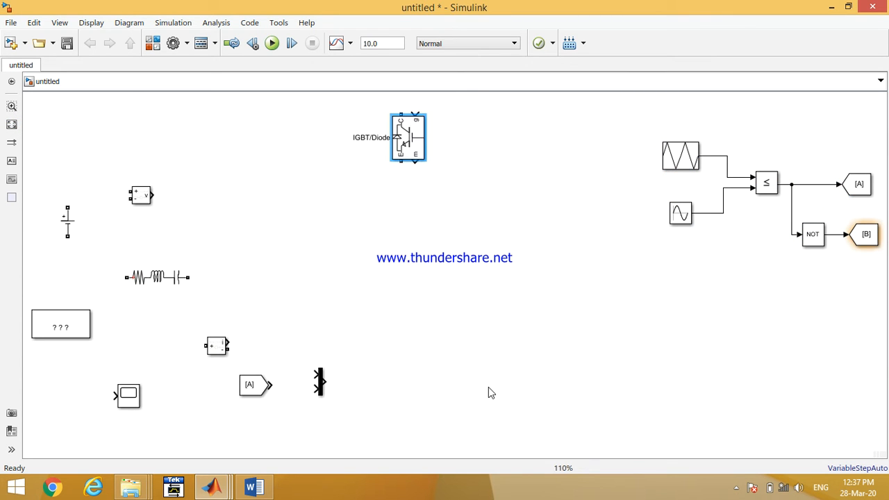
- Duplicate the IGBT into four switches forming two legs and connect each upper emitter to its lower collector
drag(400, 152, 532, 175)
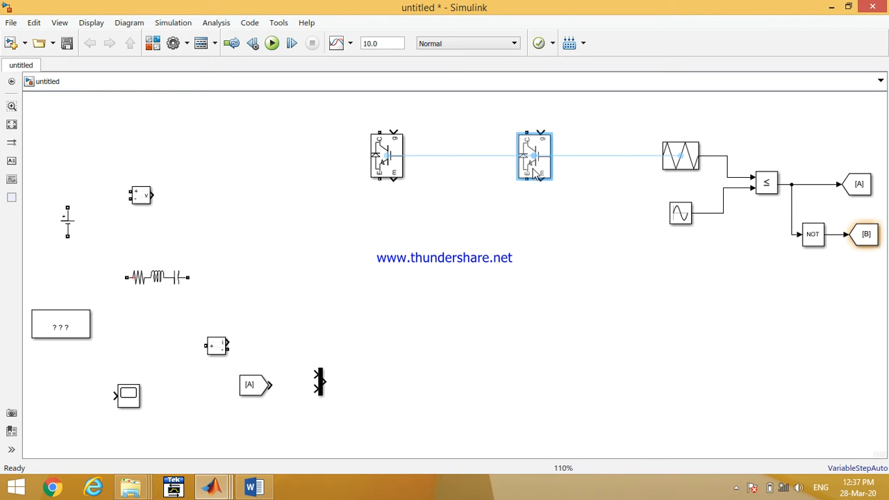
drag(479, 189, 568, 188)
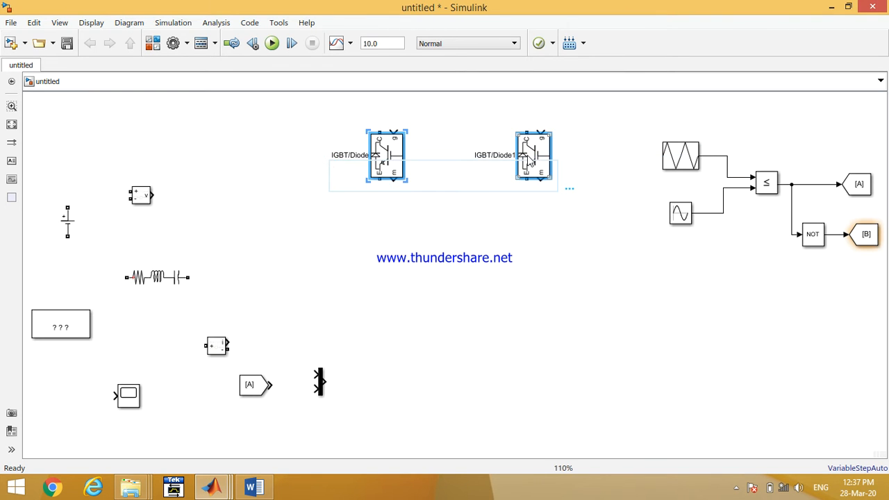
drag(532, 161, 534, 304)
mouse_move(379, 179)
mouse_down()
mouse_move(369, 258)
mouse_move(379, 272)
mouse_up()
drag(529, 177, 526, 273)
- Wire the DC voltage source's positive terminal to the top collectors and its negative terminal to the bottom emitters
mouse_move(68, 224)
mouse_down()
mouse_move(260, 232)
mouse_move(379, 115)
mouse_move(525, 130)
mouse_up()
drag(425, 124, 426, 109)
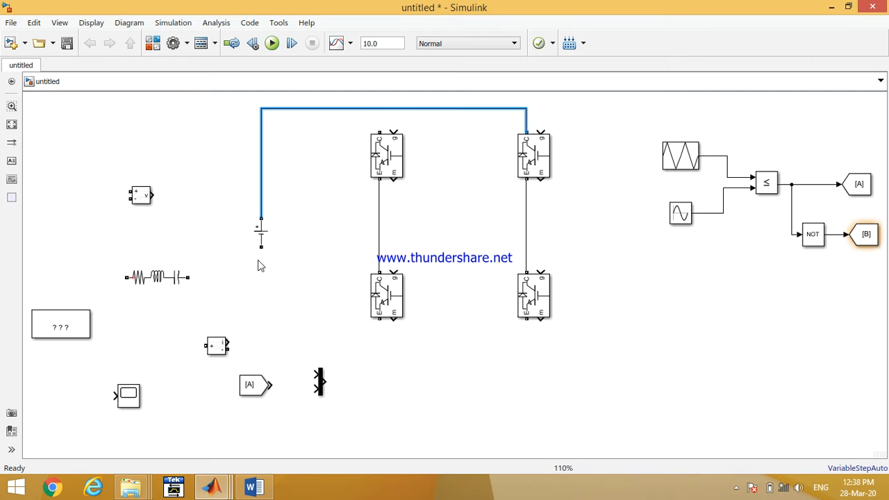
mouse_move(263, 247)
mouse_down()
mouse_move(428, 351)
mouse_move(525, 327)
mouse_move(399, 334)
mouse_move(380, 319)
mouse_up()
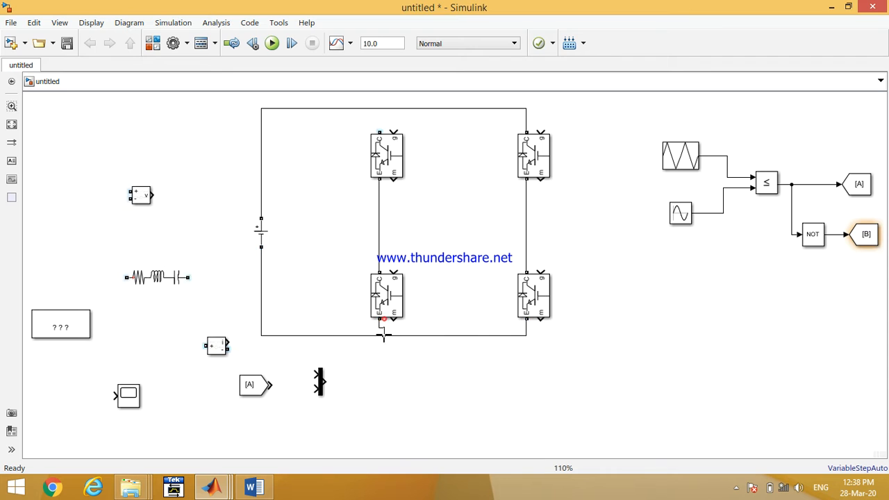
drag(379, 130, 379, 108)
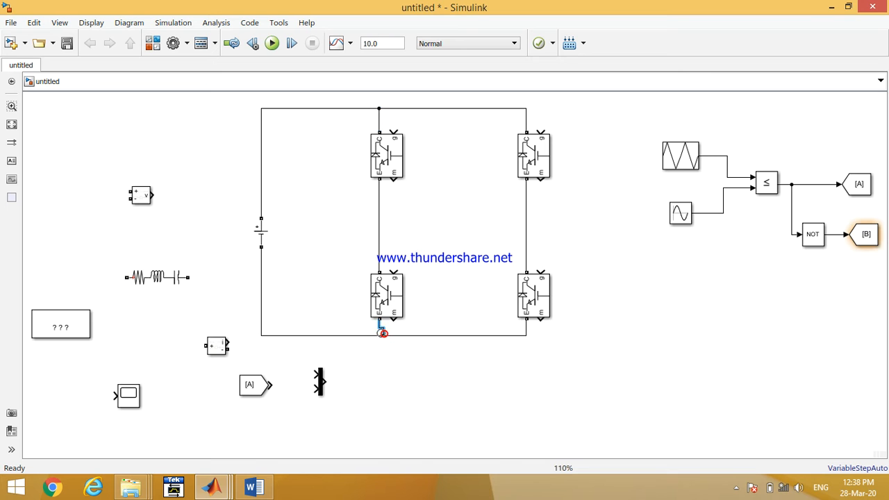
drag(259, 231, 296, 238)
- Place the Series RLC Branch inside the bridge, change it to branch type R with 50 ohms resistance
mouse_move(175, 279)
mouse_down()
mouse_move(287, 301)
mouse_move(476, 221)
mouse_up()
double_click(467, 222)
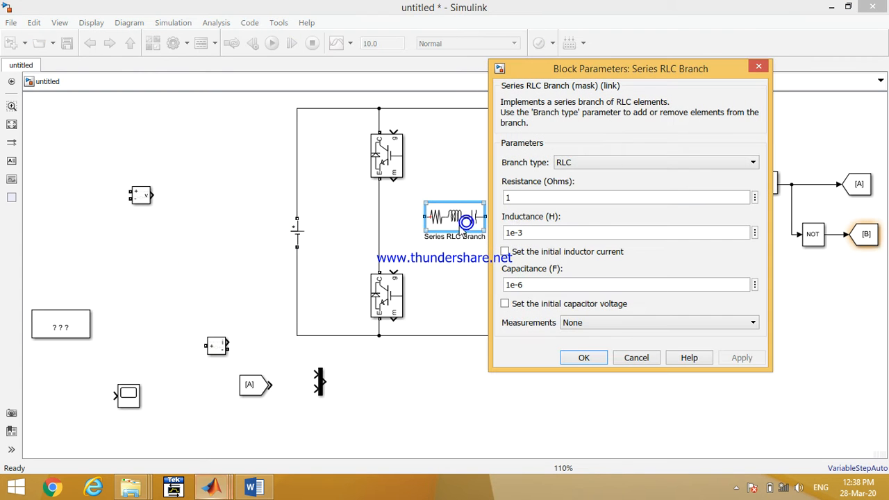
click(564, 162)
click(575, 186)
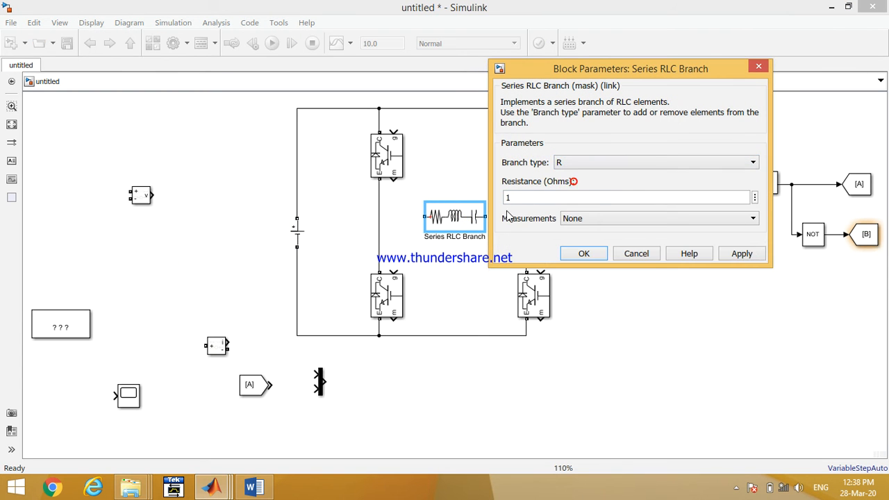
text(5)
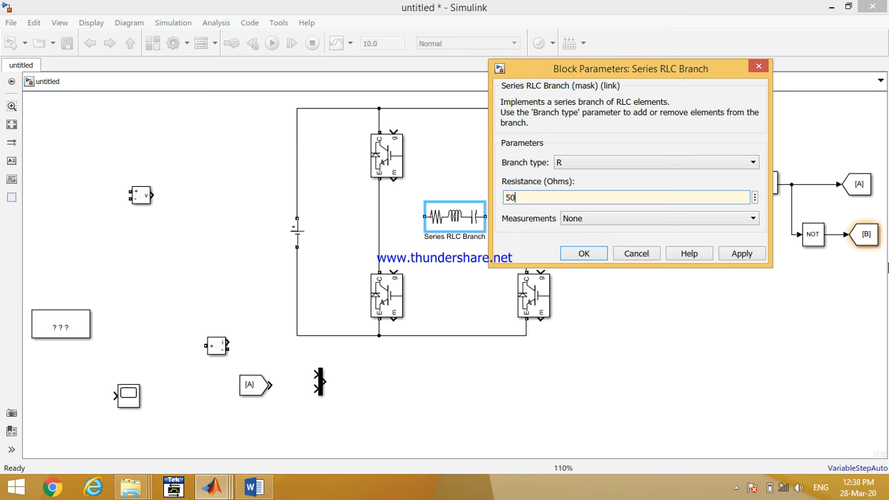
text(0)
key(Return)
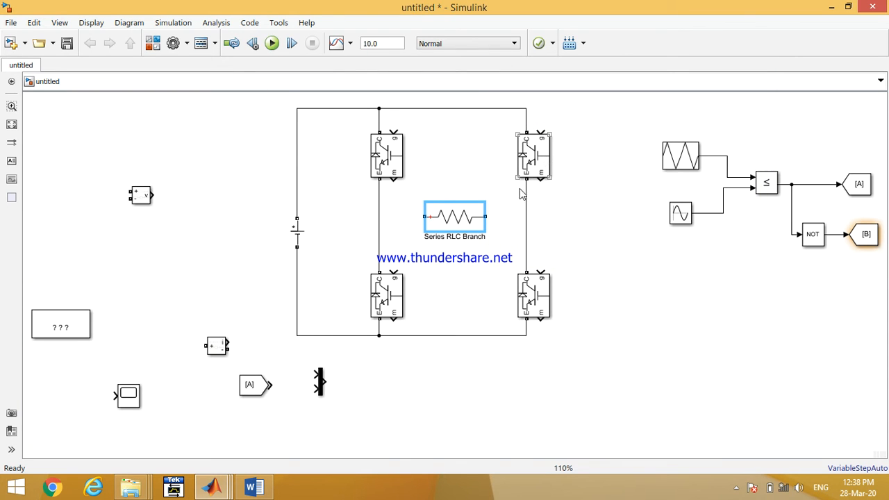
- Connect the resistor to the right leg midpoint and insert the current measurement between the left leg midpoint and the resistor
drag(423, 216, 410, 218)
drag(466, 215, 528, 215)
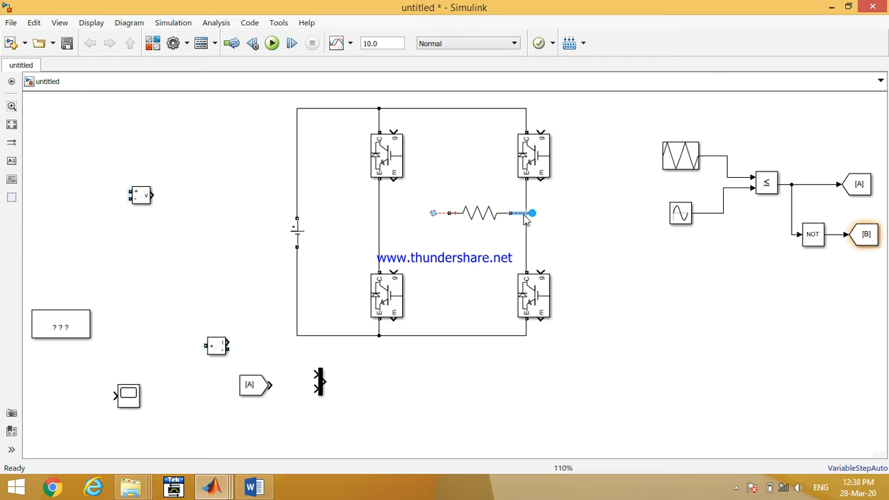
drag(532, 213, 532, 213)
mouse_move(219, 349)
mouse_down()
mouse_move(439, 236)
mouse_move(429, 214)
mouse_move(365, 212)
mouse_move(379, 209)
mouse_up()
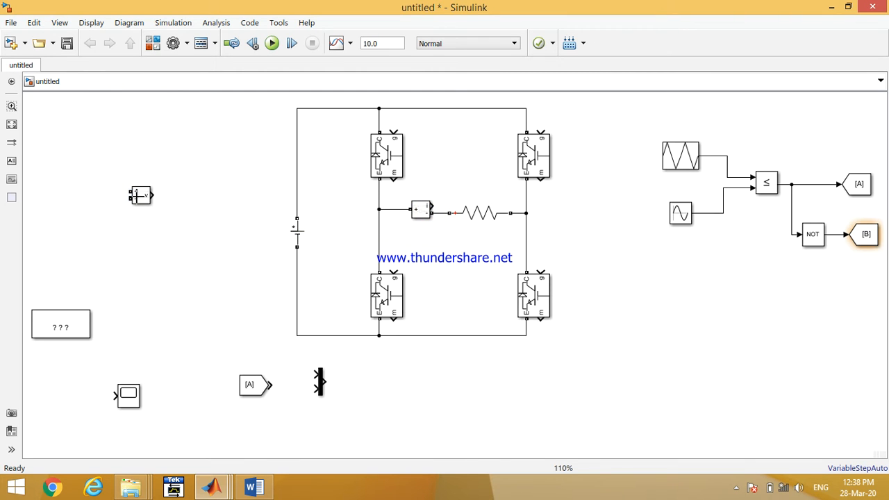
- Place the voltage measurement block inside the bridge and connect it across the resistor
mouse_move(140, 195)
mouse_down()
mouse_move(423, 222)
mouse_move(477, 248)
mouse_move(436, 220)
mouse_move(439, 213)
mouse_up()
drag(461, 252, 522, 212)
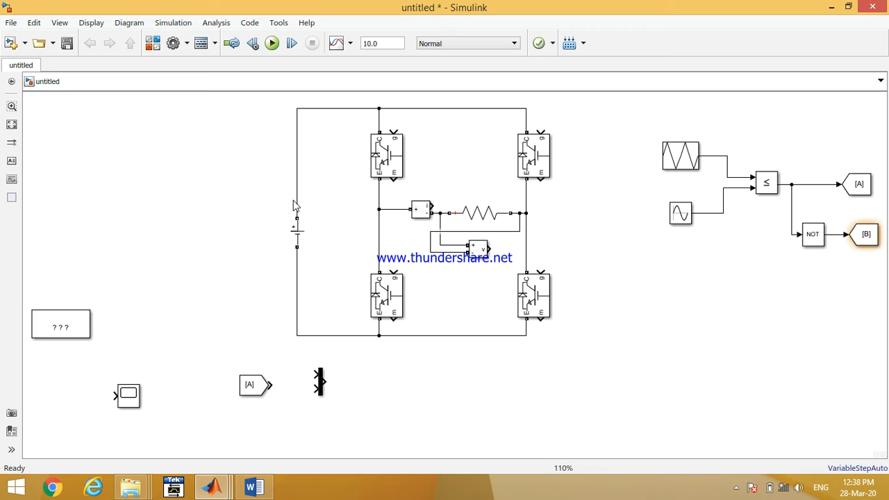
- Move the scope beside the bridge and configure it with 2 input ports shown on two stacked displays
drag(129, 404, 608, 271)
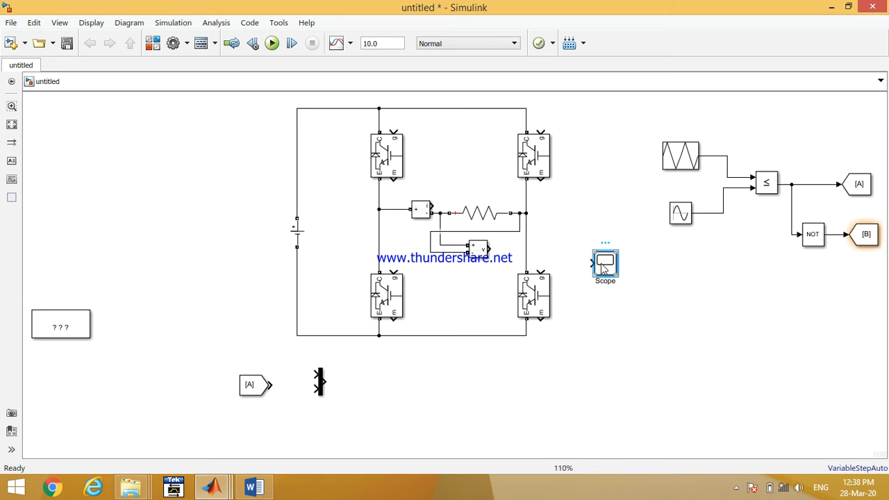
double_click(599, 262)
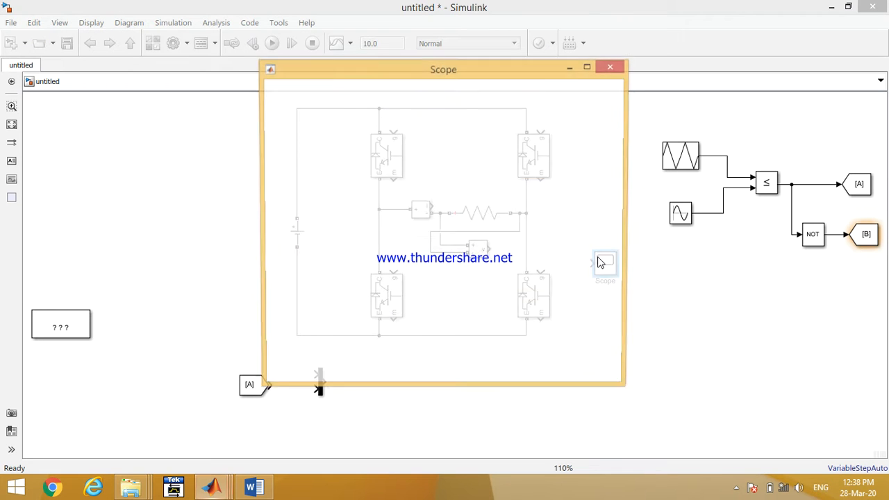
click(326, 88)
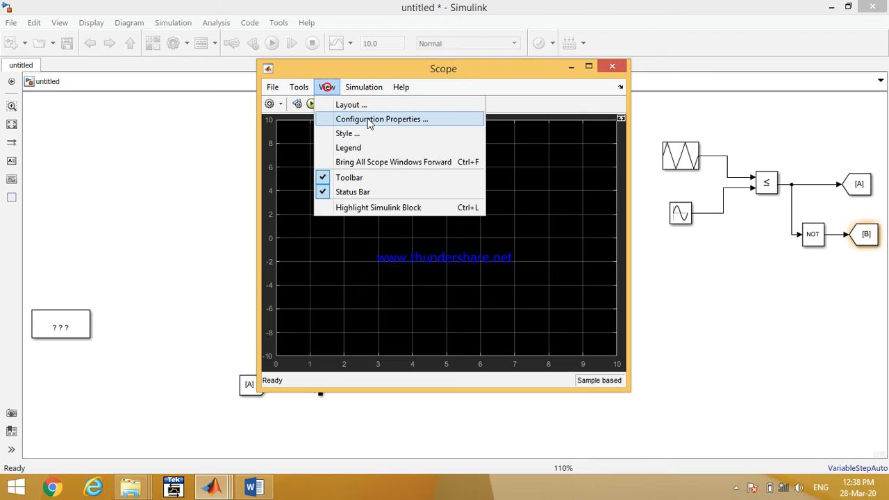
click(337, 120)
double_click(451, 213)
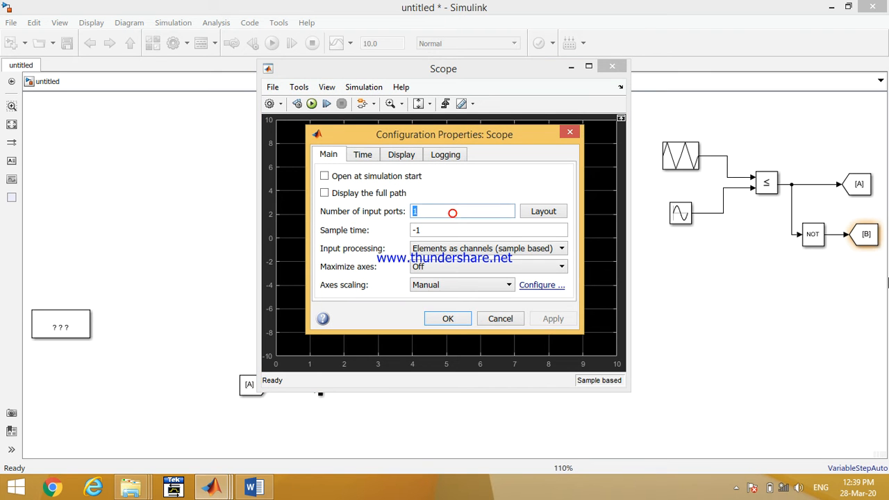
text(2)
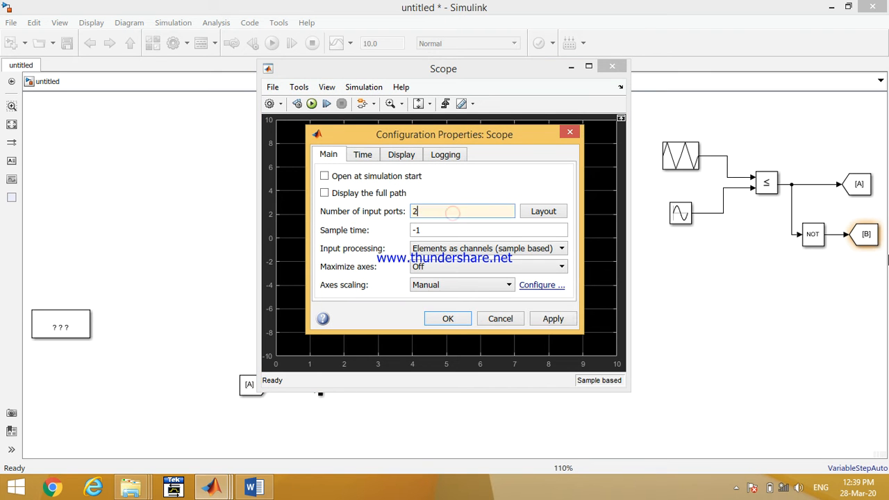
click(537, 207)
click(593, 245)
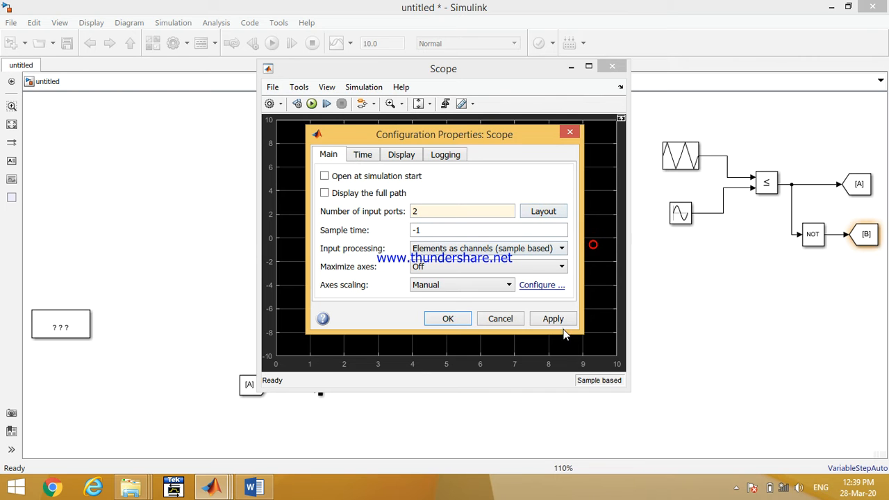
click(443, 321)
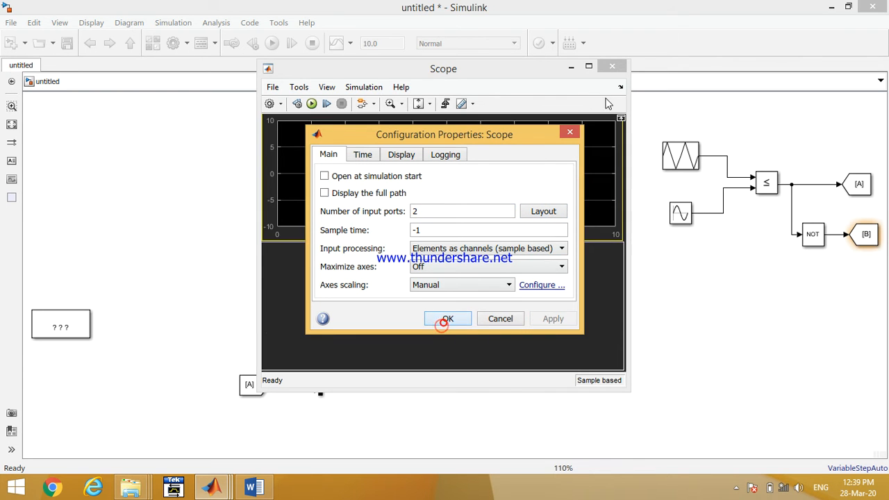
click(612, 67)
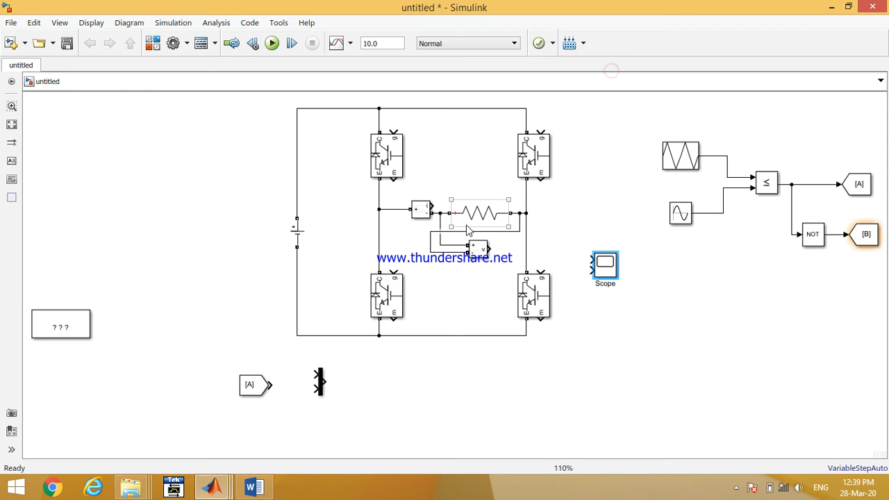
- Connect the voltage measurement and current measurement outputs to the scope's two inputs
drag(515, 252, 592, 260)
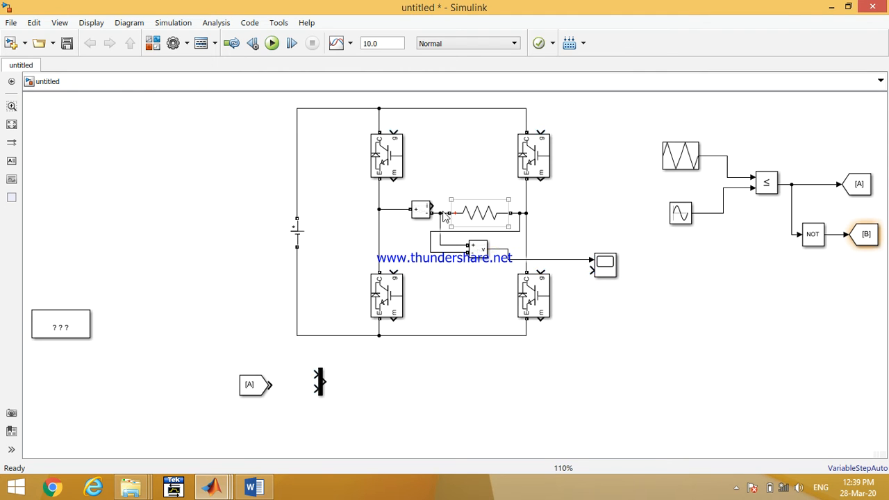
drag(436, 209, 592, 270)
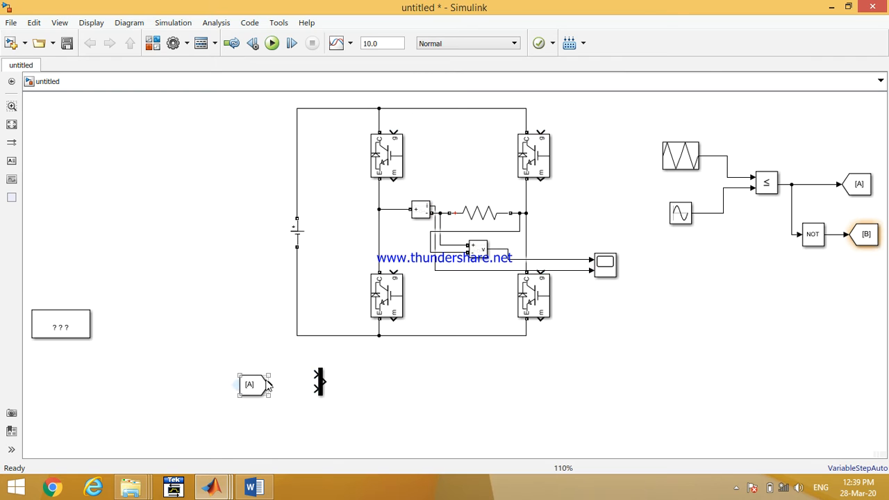
- Wire the triangle carrier and the sine reference signals into the two mux inputs
drag(322, 378, 706, 157)
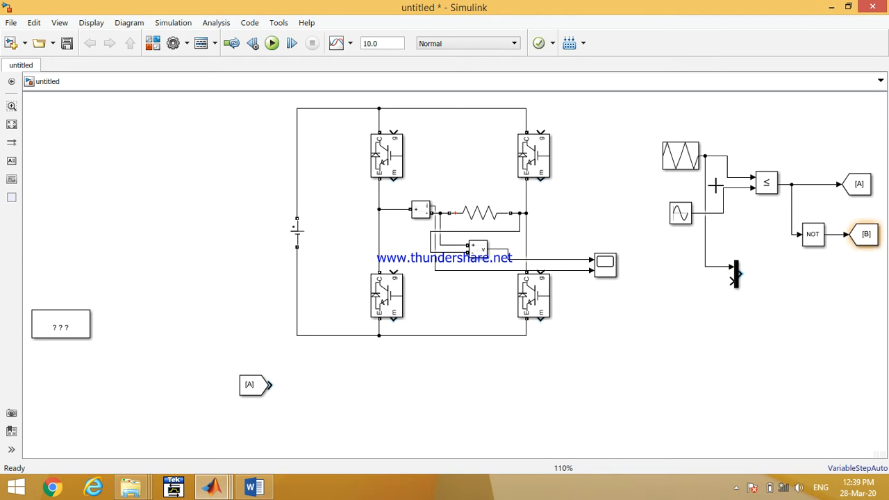
drag(707, 239, 711, 212)
click(256, 379)
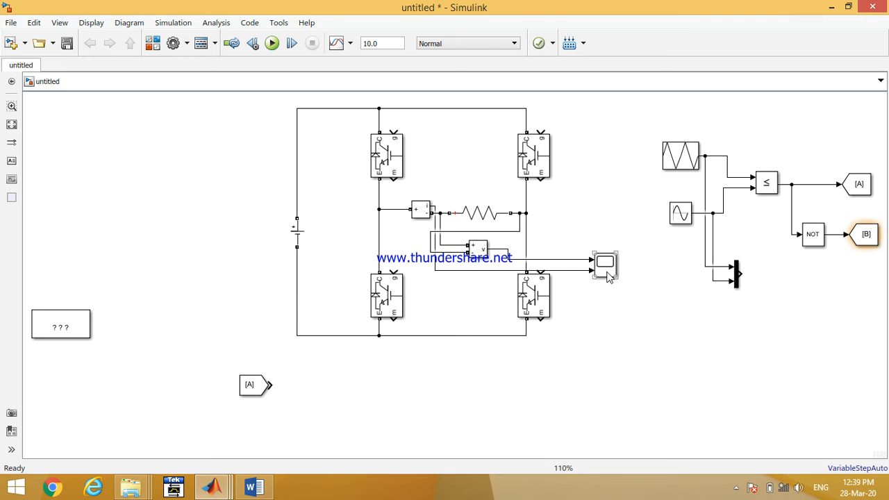
- Copy the scope beside the mux as Scope1, set it to 1 input port with a single display, and feed it the mux output
drag(609, 273, 795, 292)
double_click(788, 280)
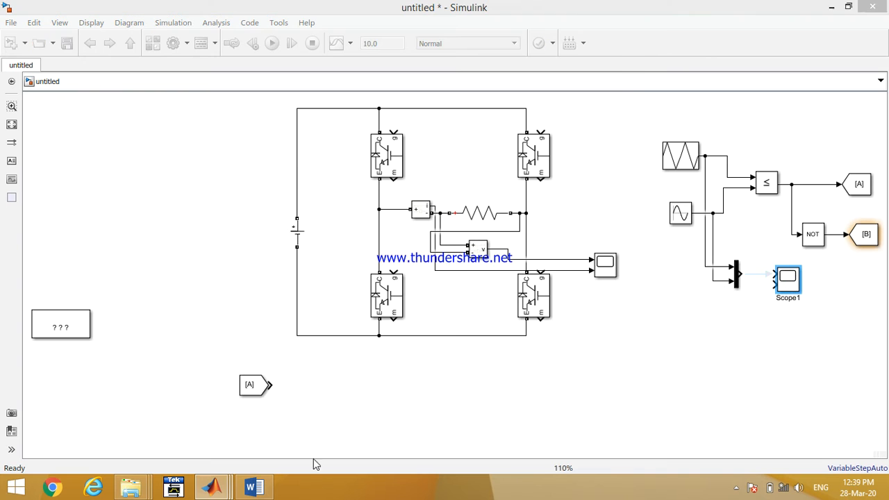
click(327, 86)
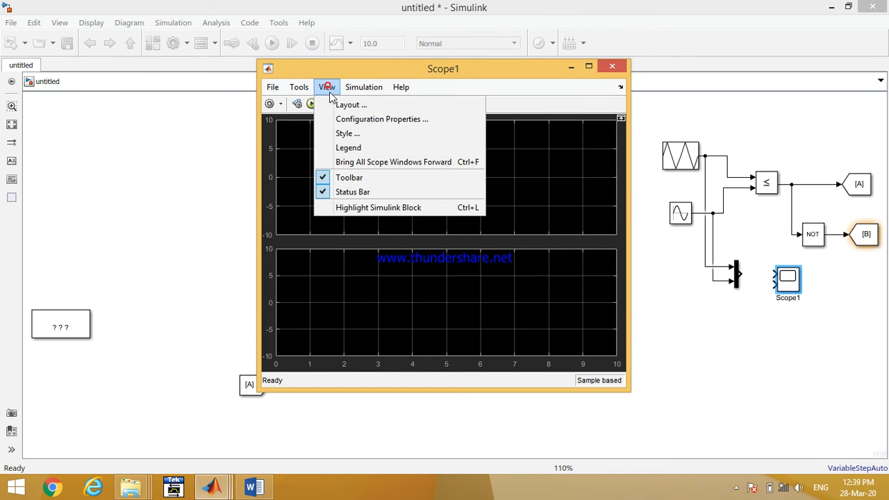
click(358, 119)
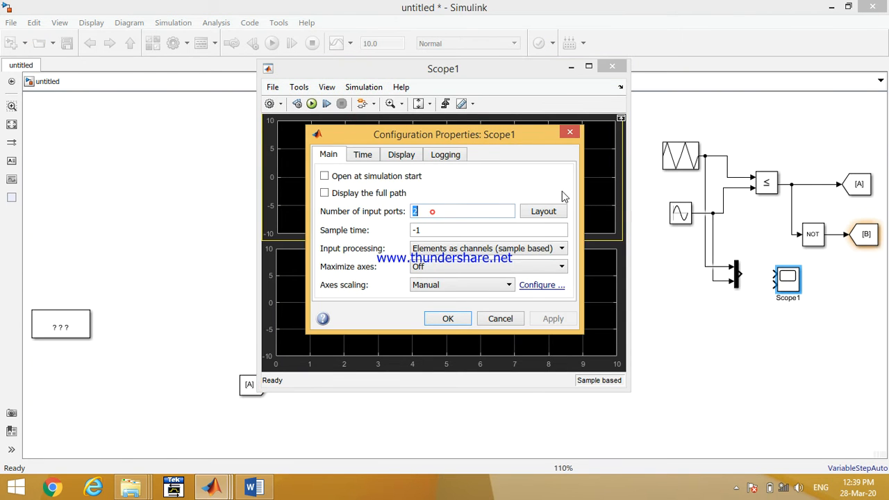
text(1)
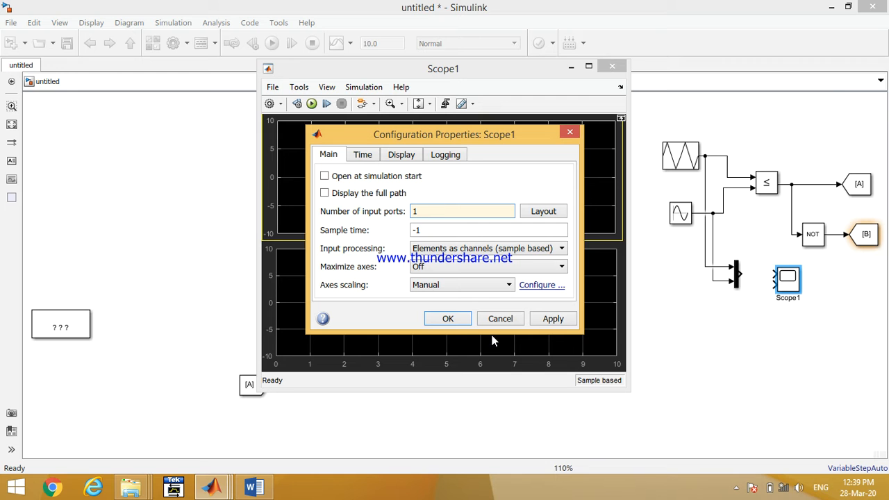
click(433, 319)
click(323, 88)
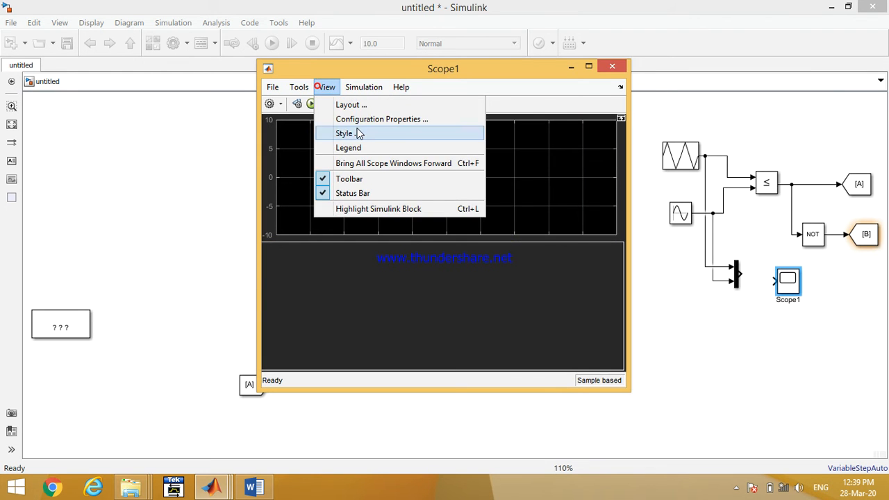
click(375, 119)
click(545, 211)
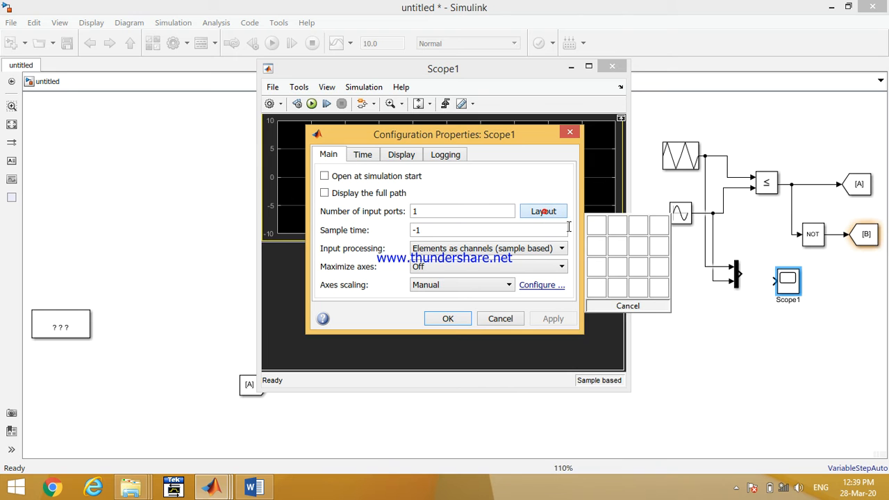
click(596, 224)
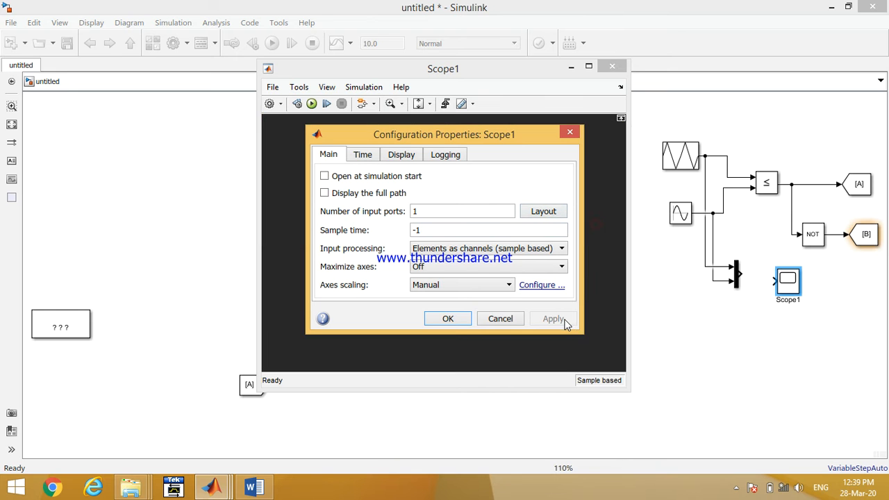
click(445, 320)
click(691, 92)
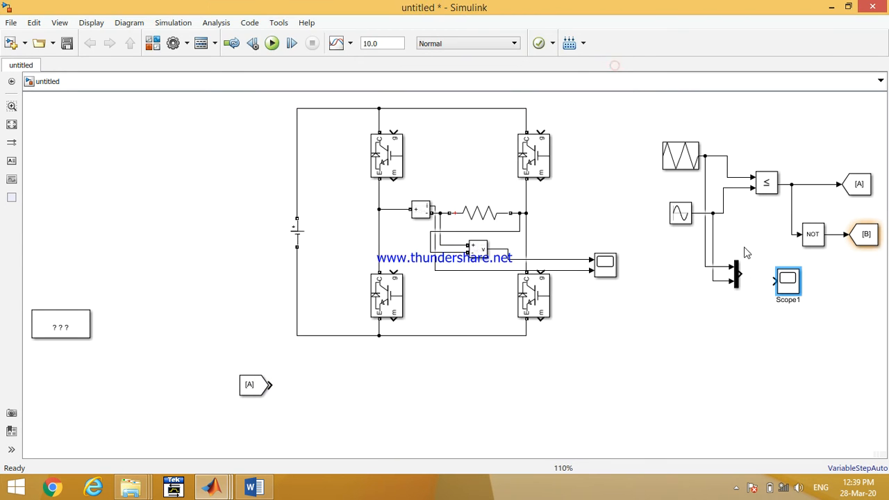
drag(745, 273, 786, 277)
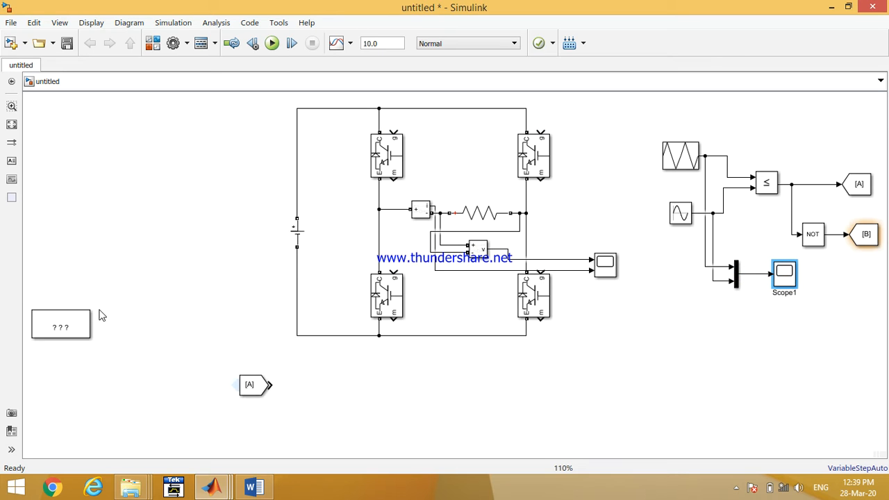
- Move the powergui block to the upper left and connect the From [A] block to the upper-left IGBT's gate
drag(52, 323, 203, 131)
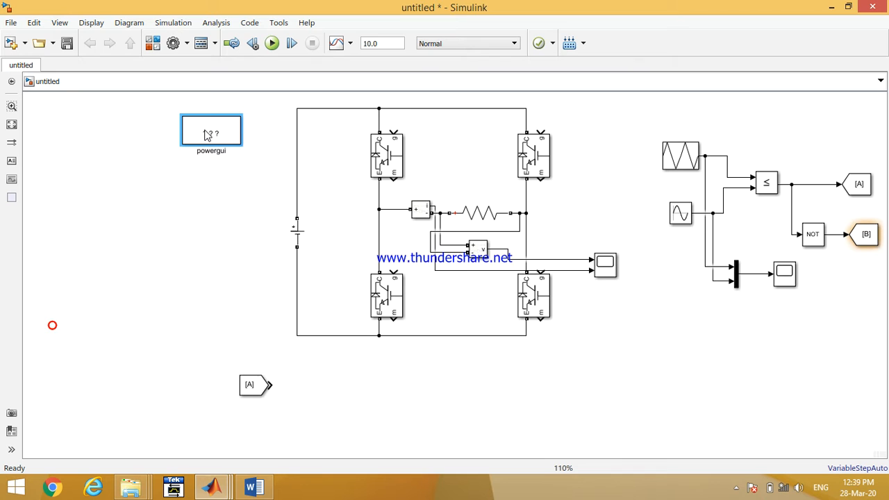
click(11, 125)
click(118, 448)
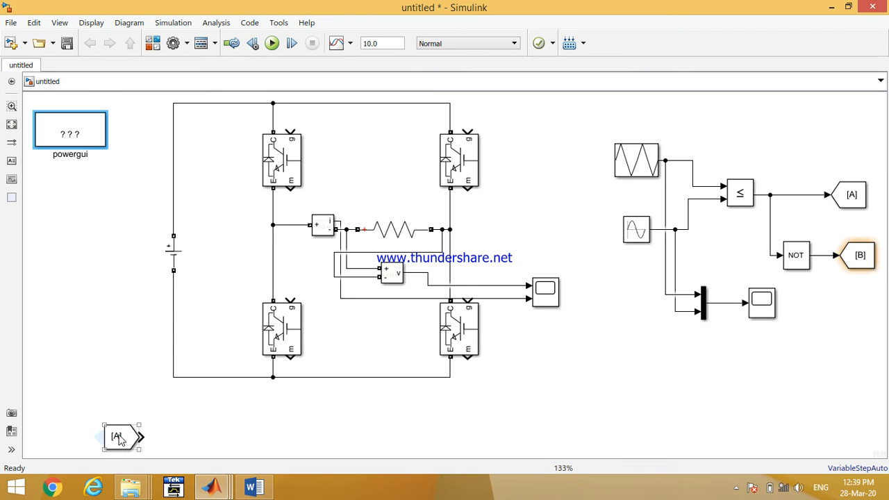
drag(118, 437, 290, 130)
click(236, 125)
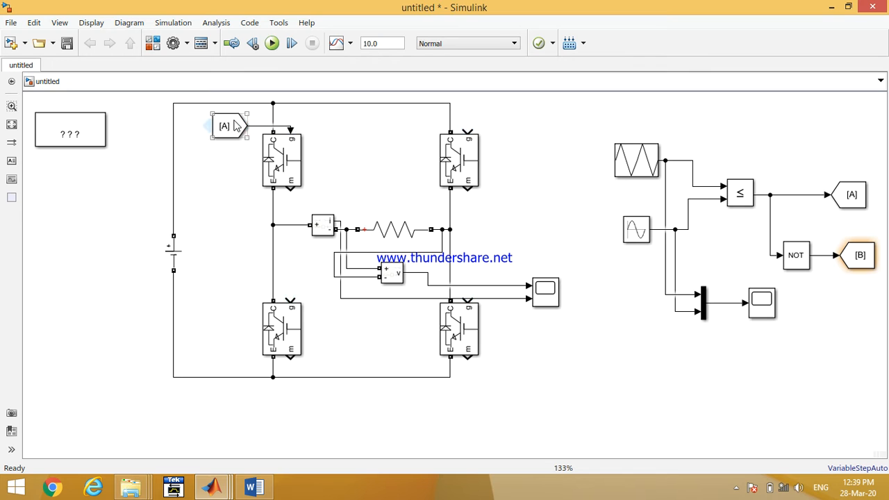
- Duplicate the From [A] block near the lower-right IGBT and tidy the scope and measurement wiring
drag(227, 125, 519, 353)
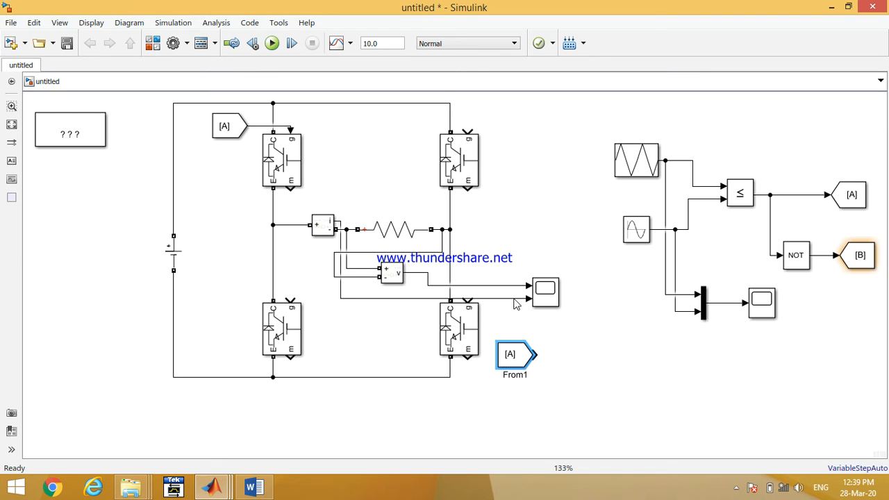
drag(555, 280, 551, 273)
drag(553, 269, 552, 271)
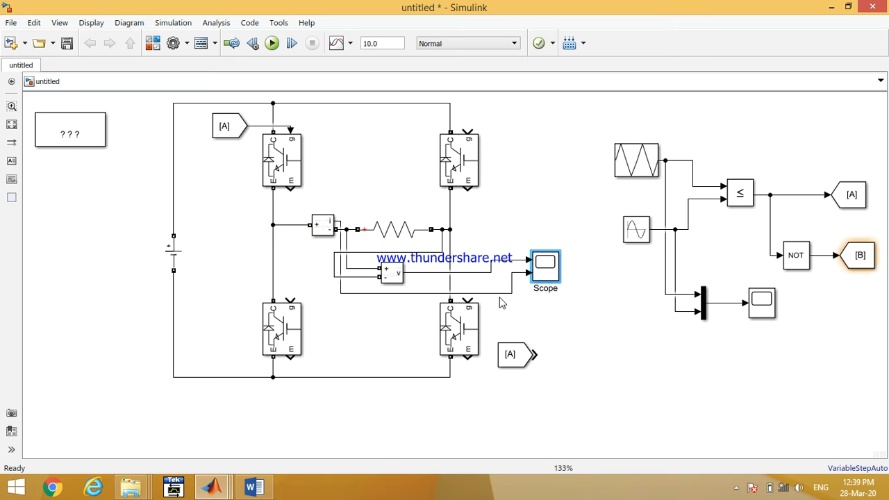
click(501, 294)
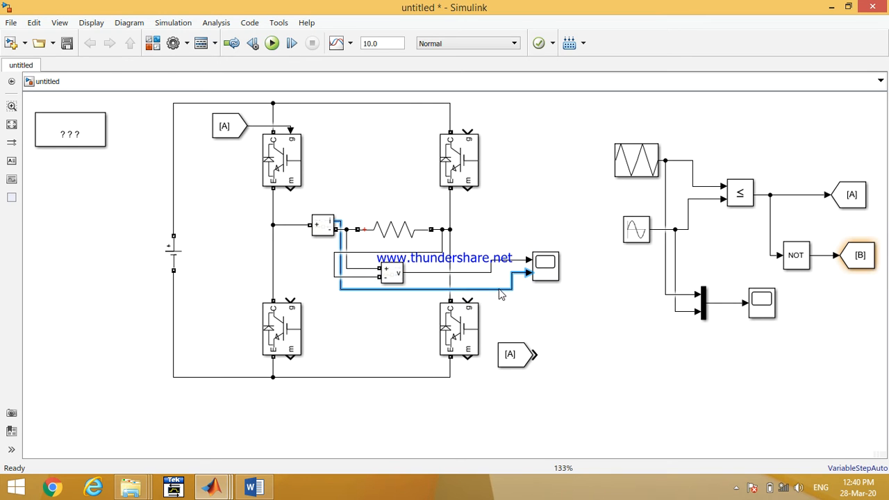
drag(543, 275, 544, 269)
click(481, 272)
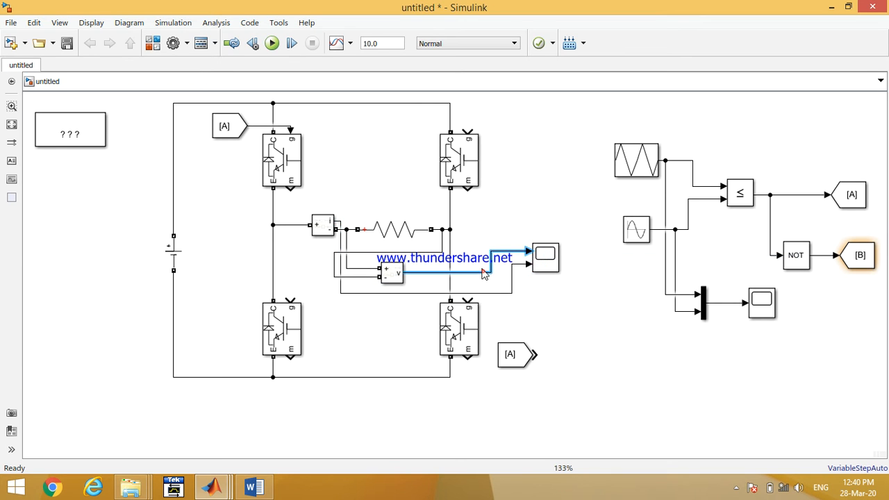
drag(482, 293, 484, 281)
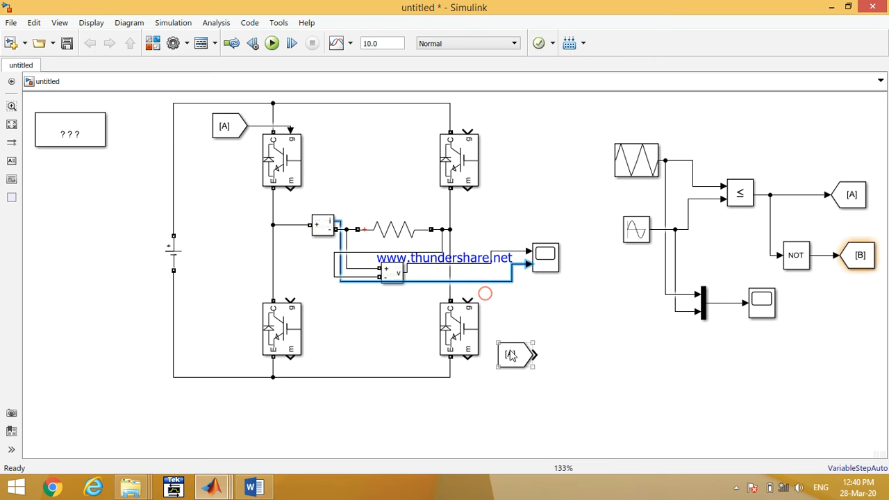
- Flip the duplicated From [A] block and connect it to the lower-right IGBT's gate
click(511, 354)
key(ctrl+r)
key(ctrl+r)
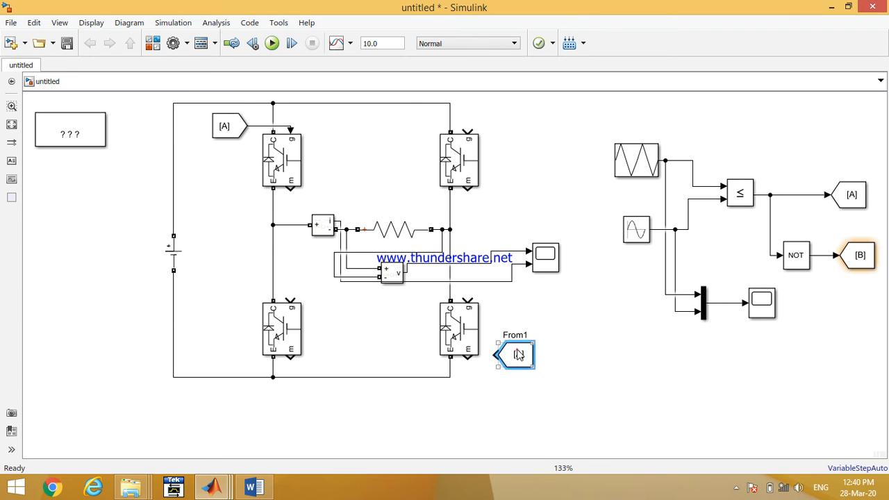
mouse_move(517, 354)
mouse_down()
mouse_move(523, 301)
mouse_move(491, 305)
mouse_move(478, 343)
mouse_up()
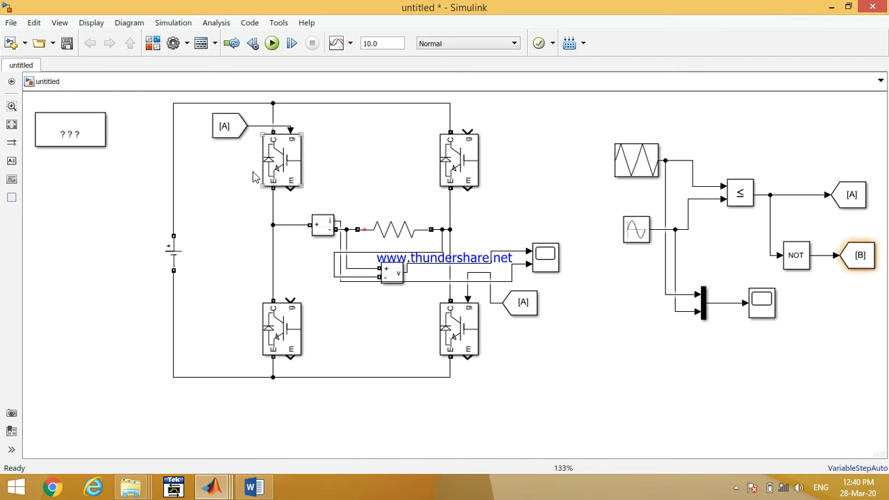
- Copy a From block near the upper-right IGBT, set its Goto tag to B, and connect it to that gate
click(521, 304)
drag(521, 304, 525, 126)
double_click(526, 125)
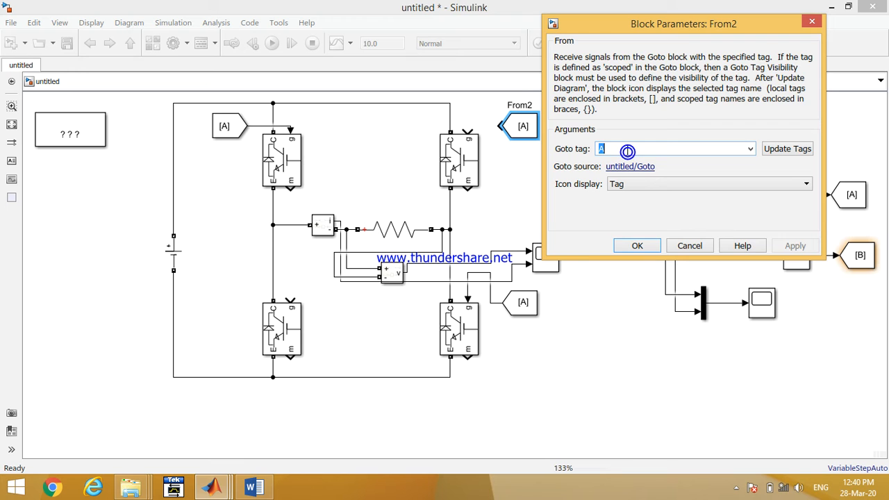
text(B)
key(Return)
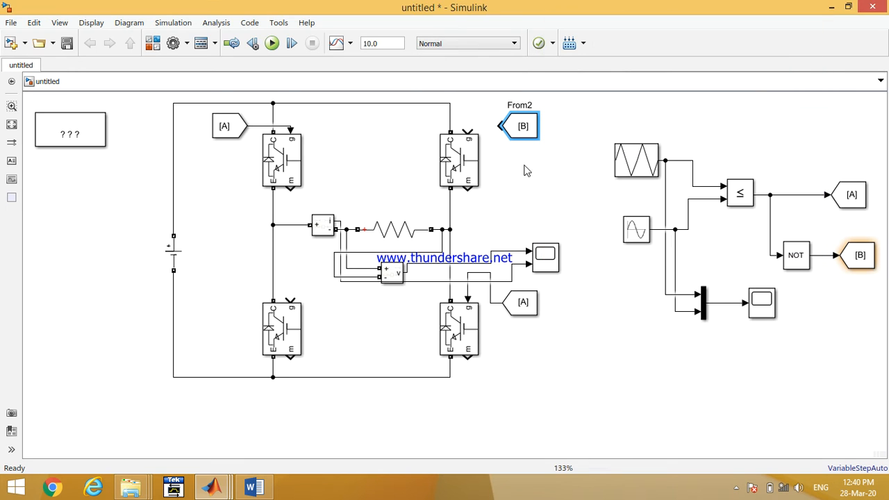
drag(504, 127, 466, 130)
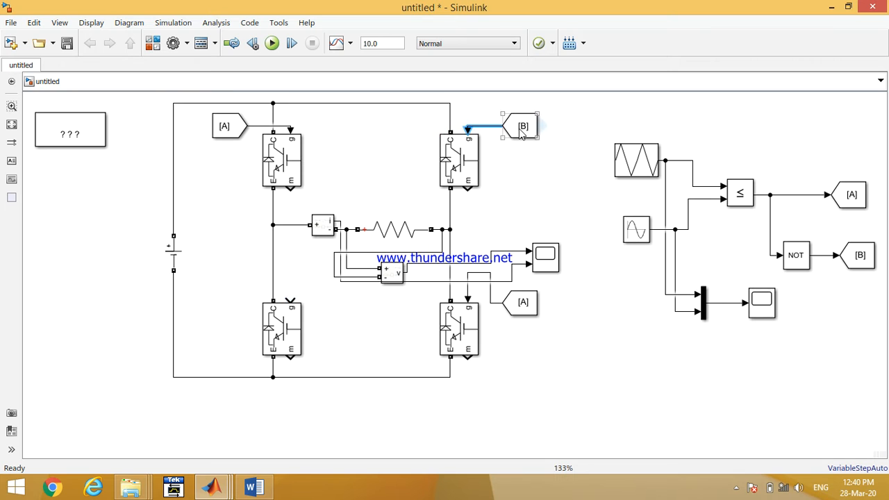
- Copy the From [B] block to the lower-left IGBT, flip it, and connect it to that IGBT's gate
drag(521, 133, 290, 295)
key(ctrl+i)
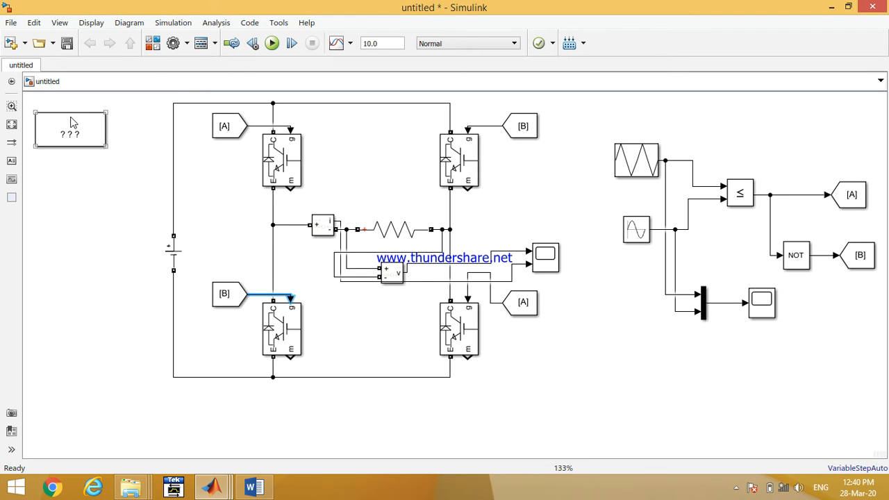
click(78, 132)
- Save the model to the Desktop as Singlephase_PWM_Inverter
click(11, 22)
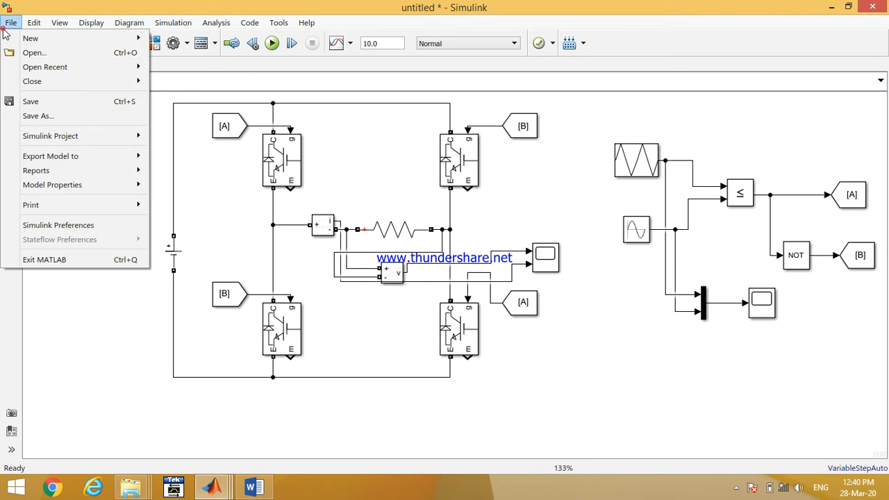
click(47, 116)
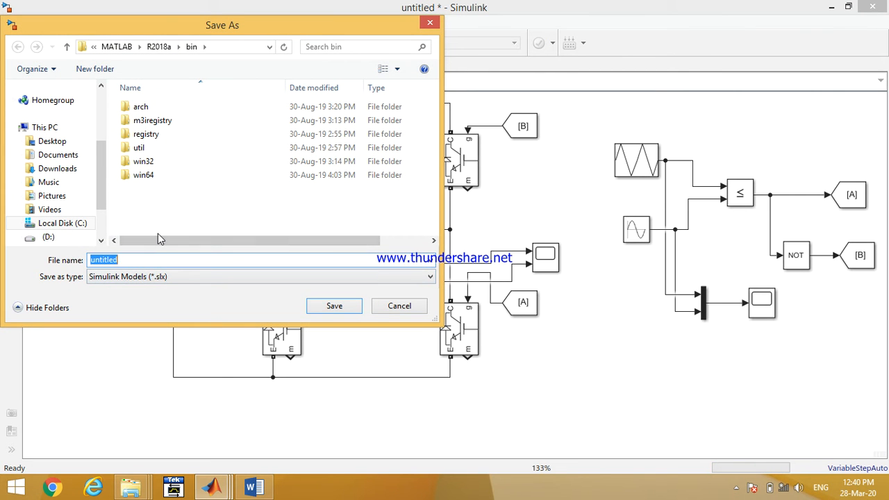
text(Singlephase)
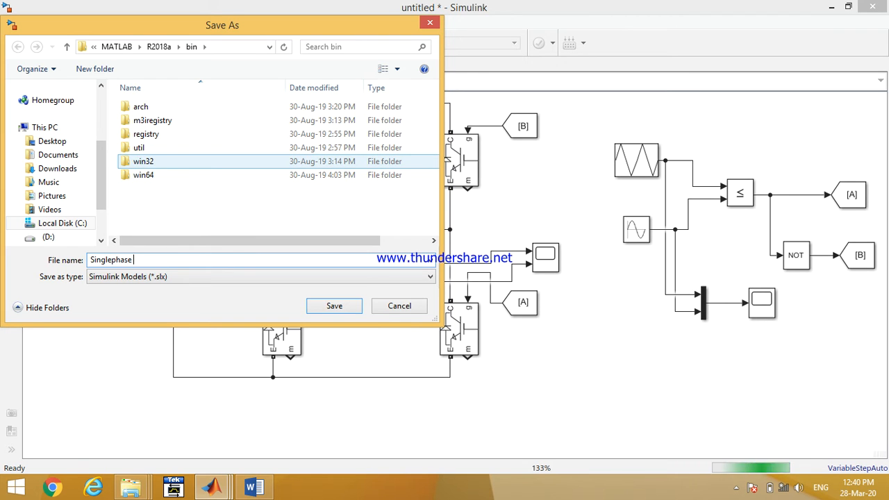
text(_)
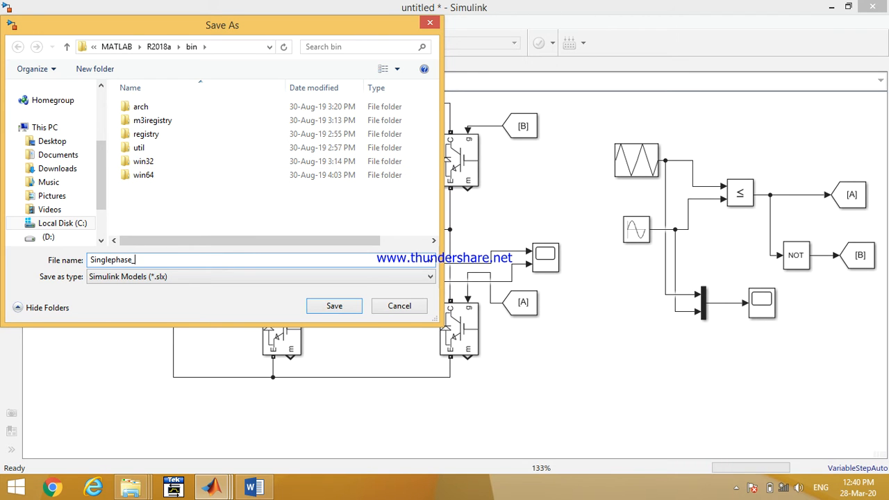
text(PWM_)
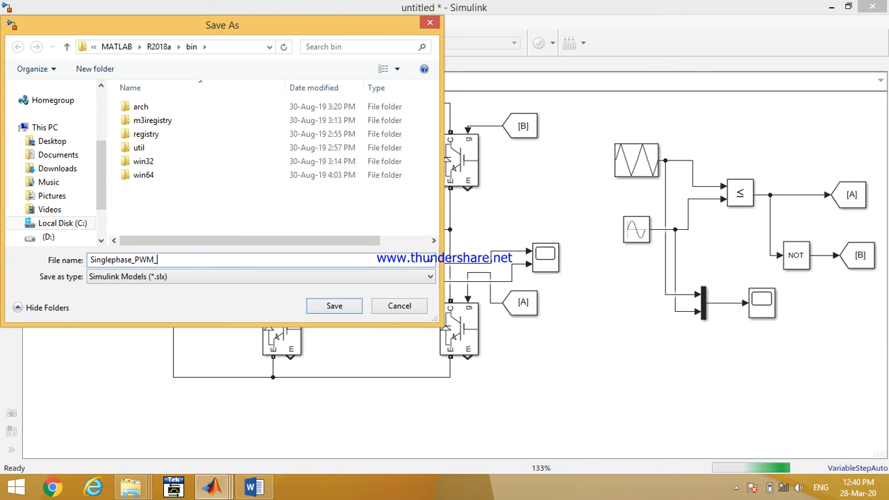
text(Inv)
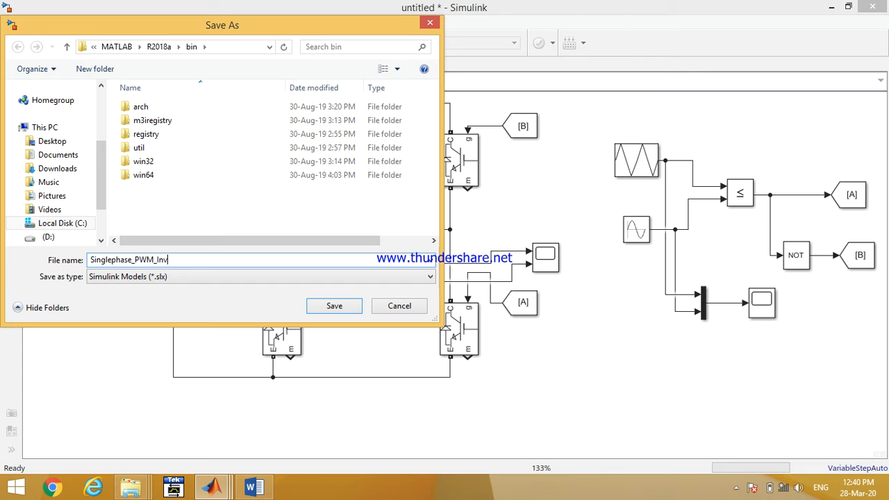
text(erter)
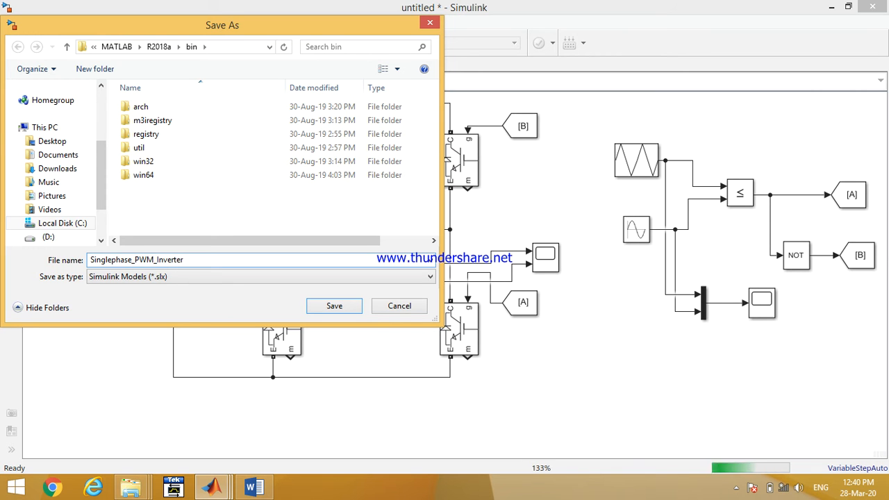
click(50, 141)
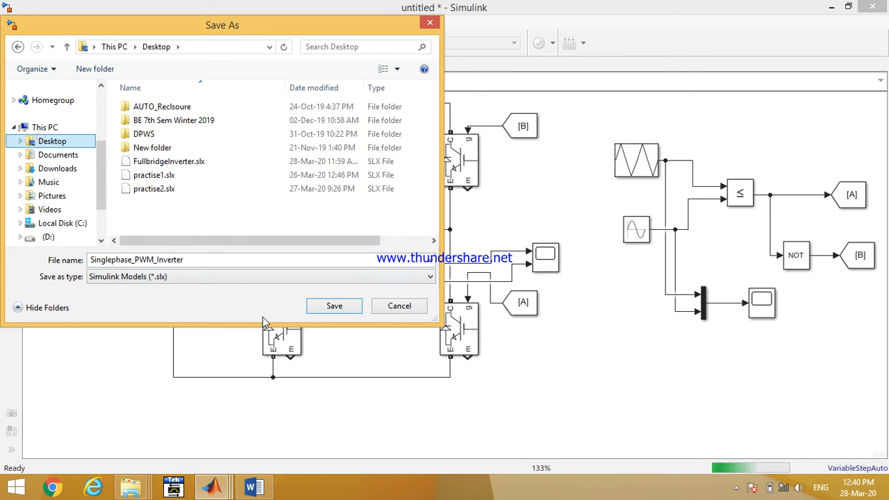
click(314, 308)
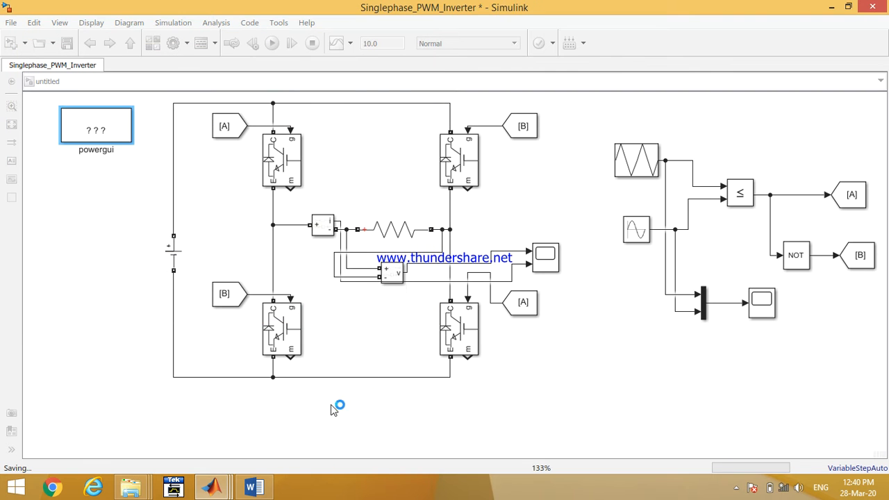
mouse_move(208, 490)
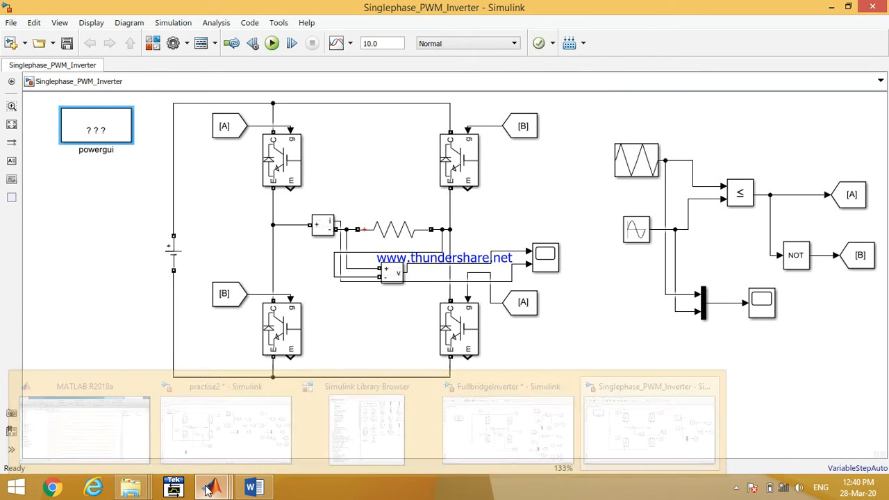
click(115, 289)
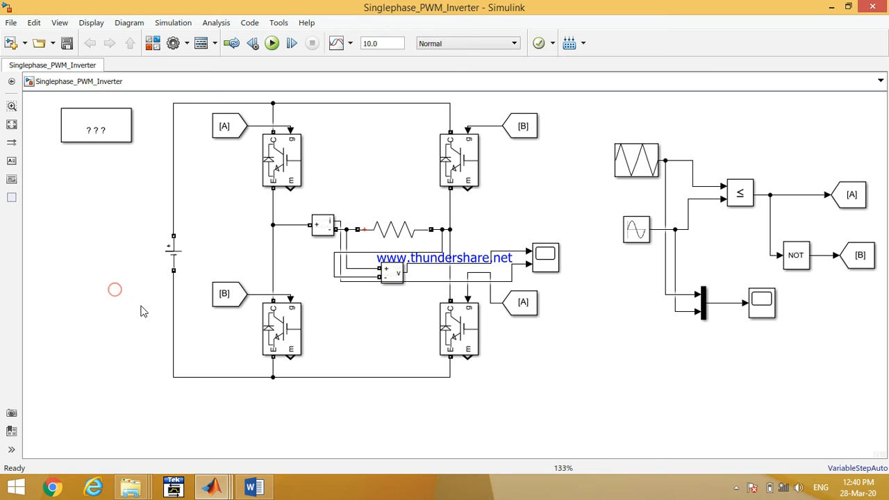
double_click(98, 132)
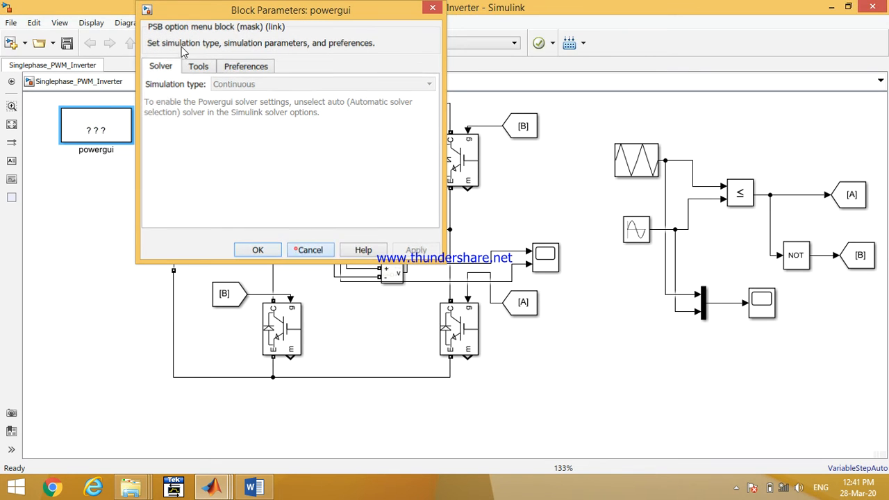
click(290, 250)
- Set the model's solver to ode45 (Dormand-Prince) in the configuration parameters and apply it
click(173, 43)
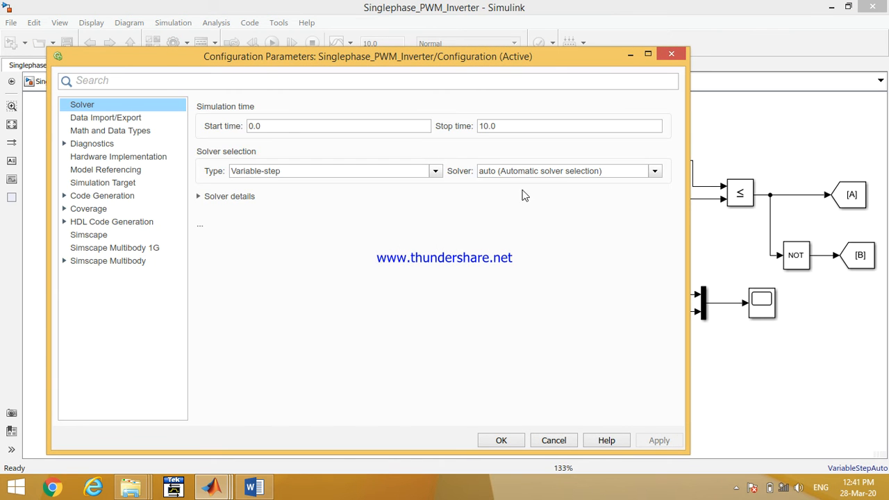
click(524, 171)
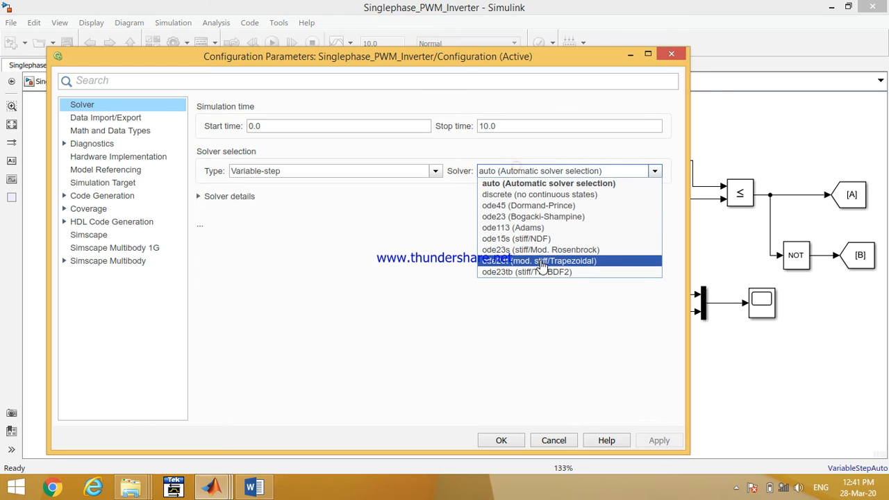
click(531, 205)
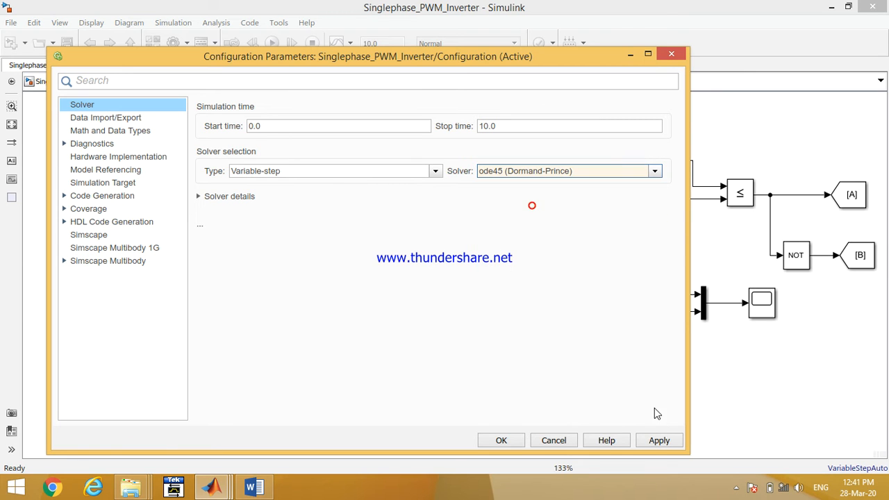
click(660, 440)
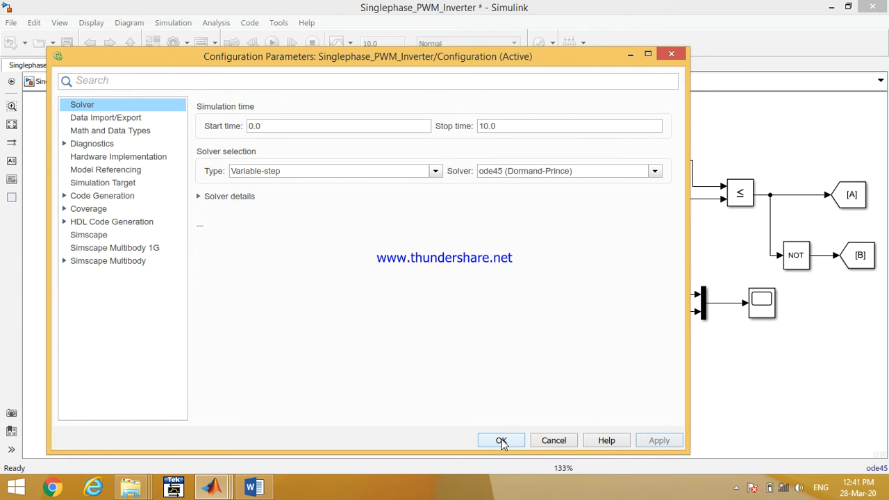
click(501, 440)
- Set the powergui simulation type to Discrete
double_click(111, 132)
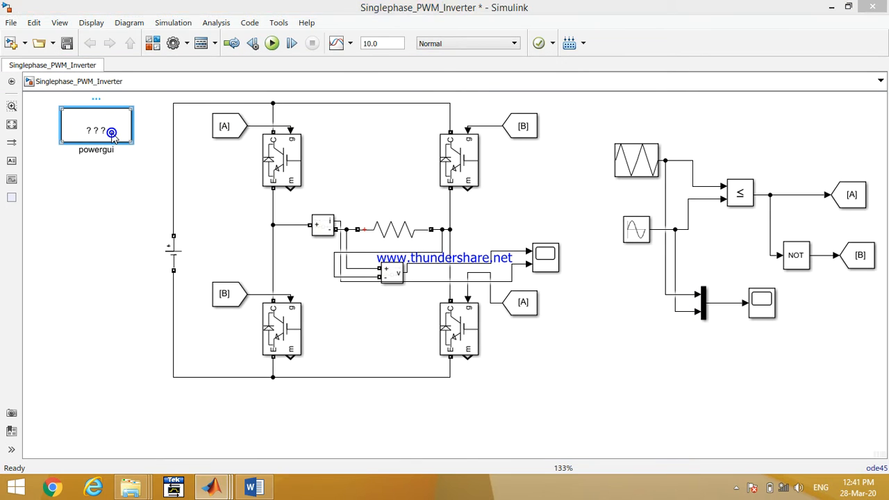
click(250, 86)
click(257, 107)
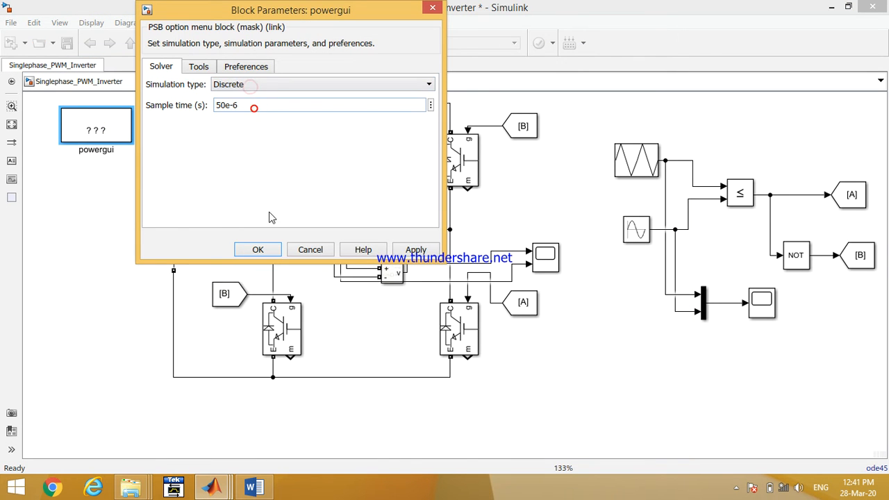
click(267, 251)
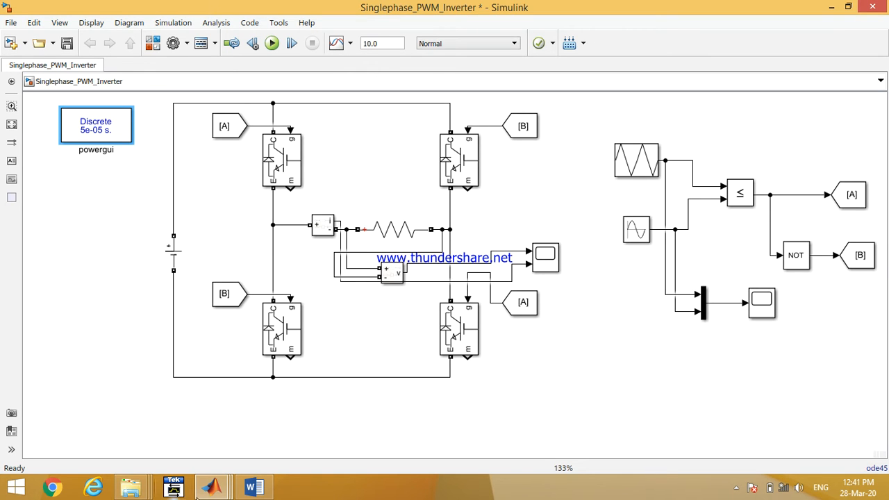
- Review the full-bridge inverter diagram in the Word document
click(253, 488)
scroll(389, 278, up, 20)
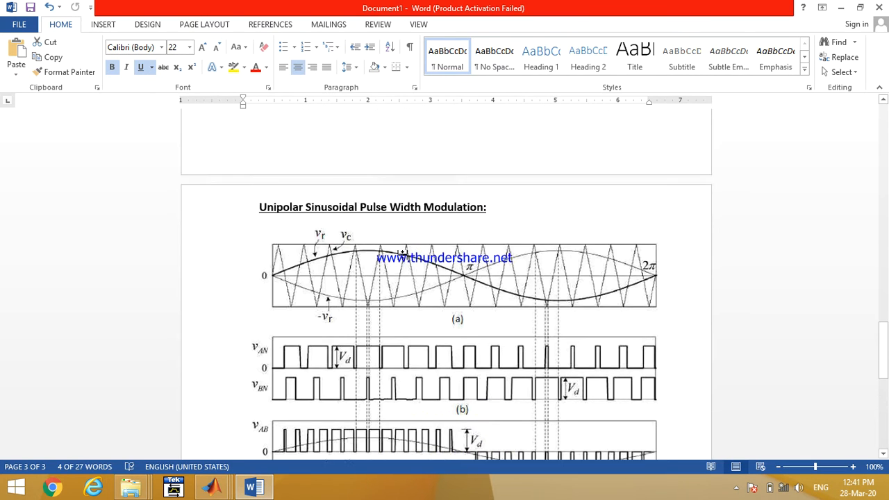
scroll(409, 267, up, 10)
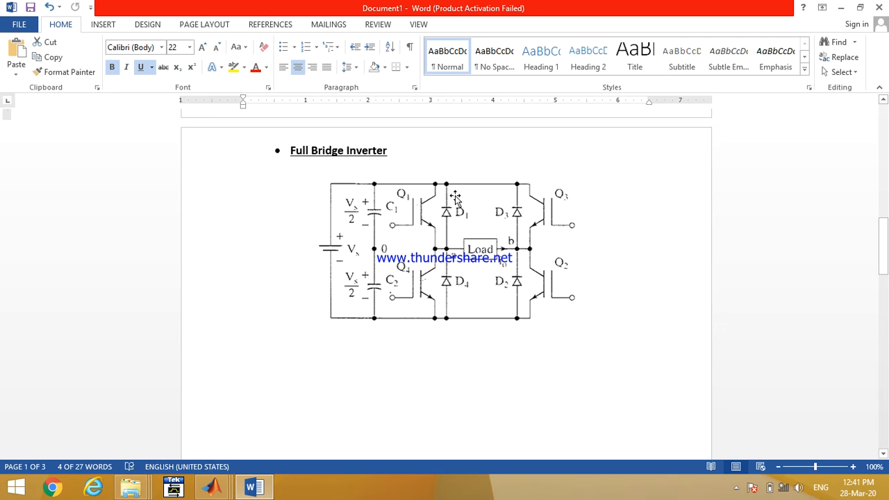
click(259, 489)
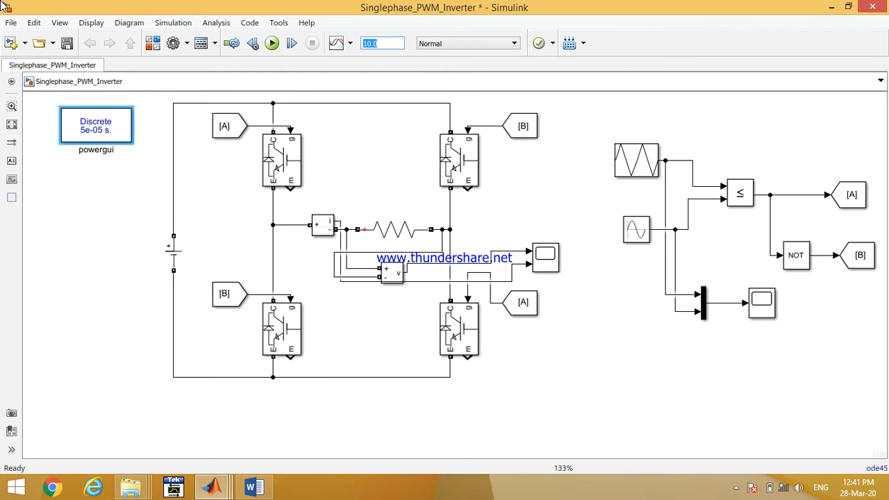
- Set the simulation stop time to 0.06 and run the simulation
text(0.06)
click(556, 259)
click(272, 43)
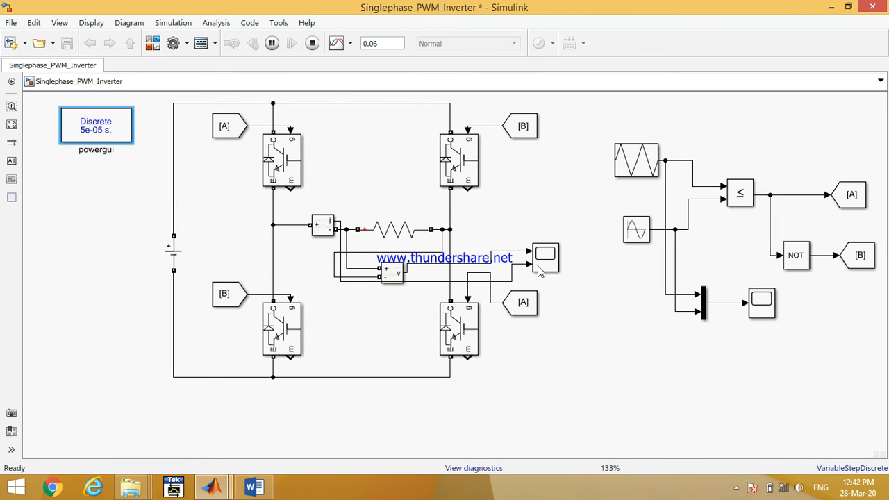
- Open the load scope and enable logging its data to the workspace in its configuration properties
double_click(541, 258)
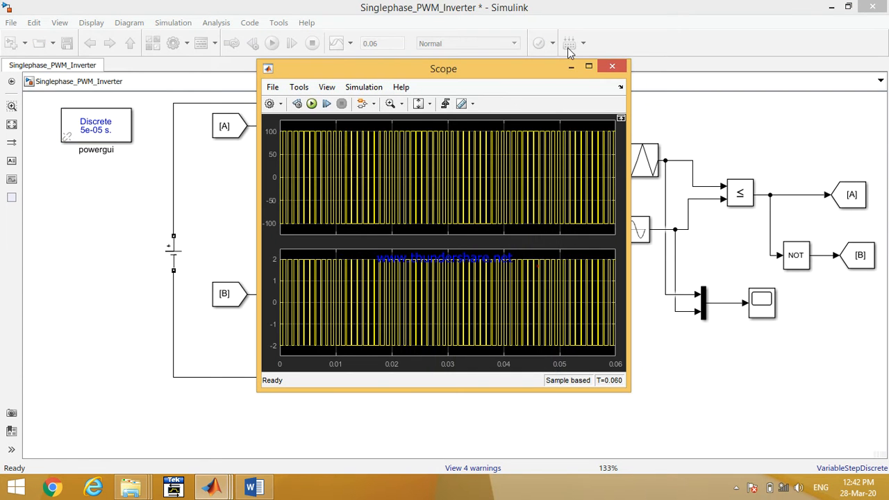
click(589, 66)
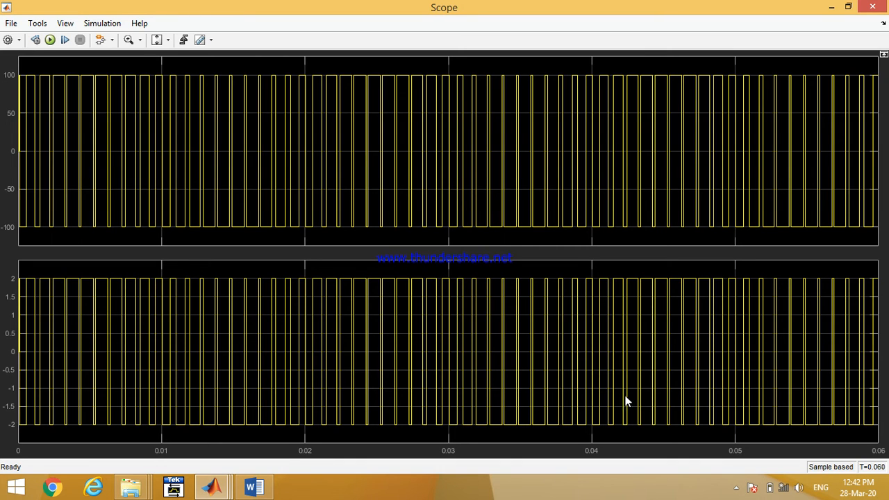
click(74, 27)
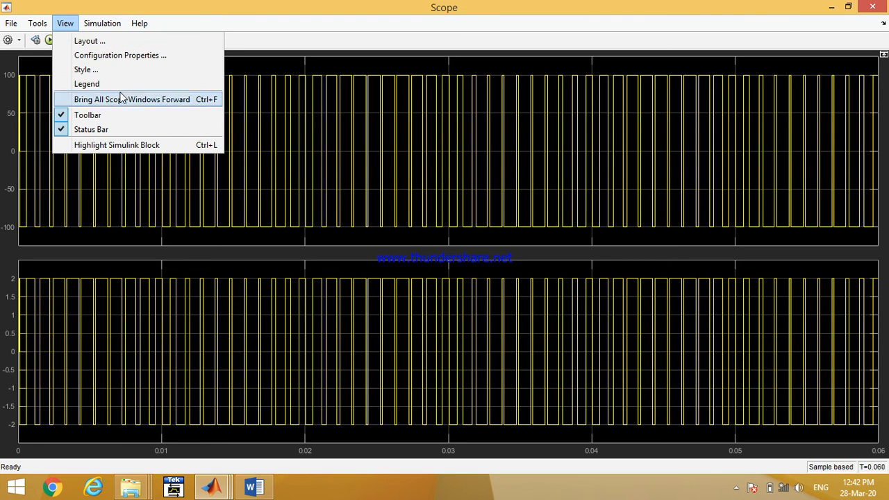
click(108, 56)
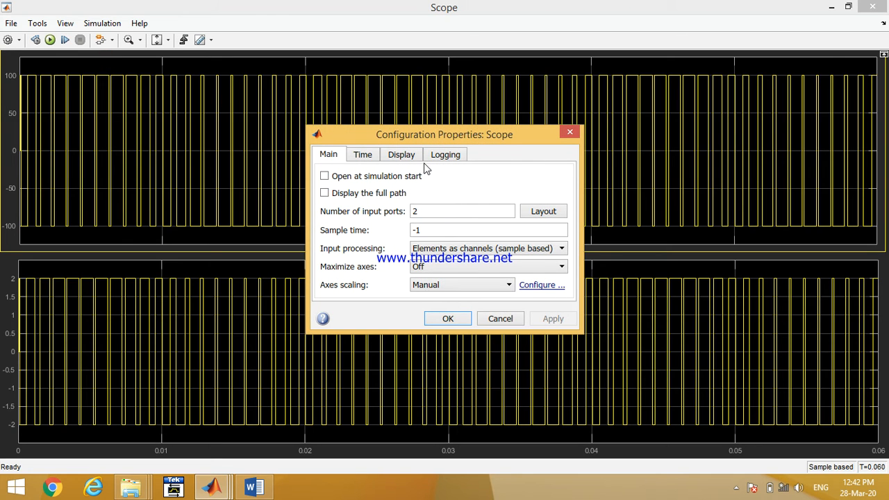
click(432, 160)
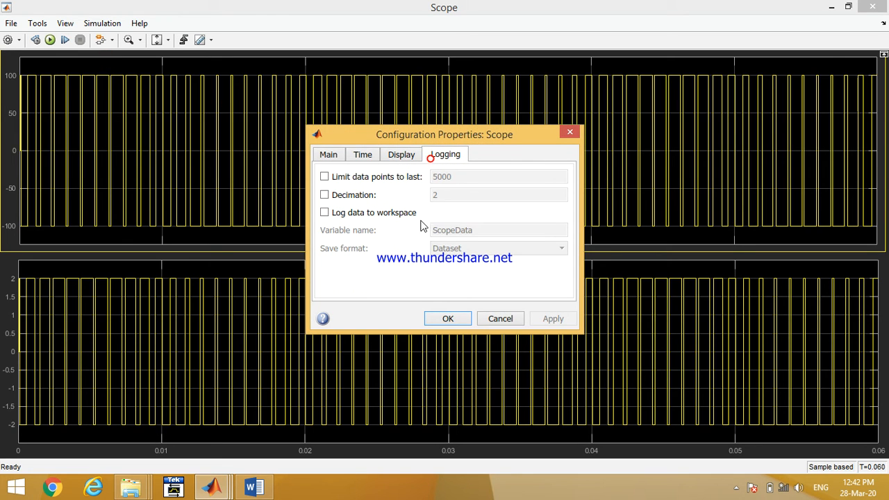
click(377, 214)
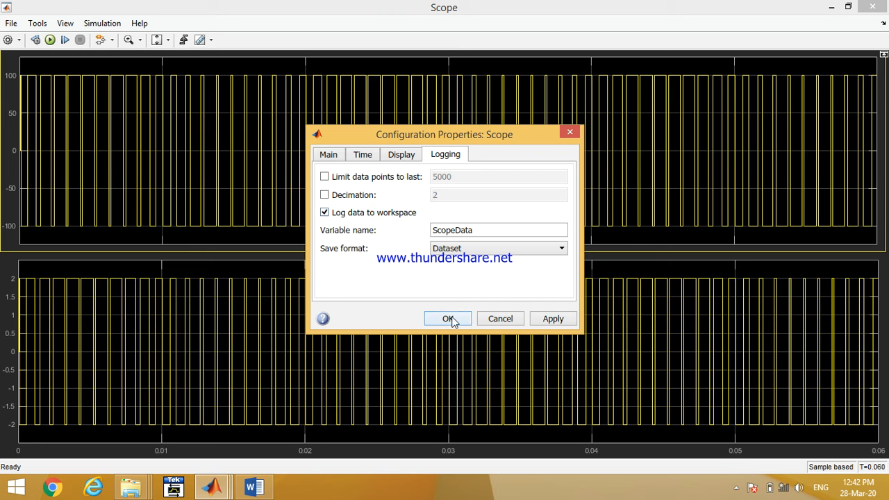
click(449, 318)
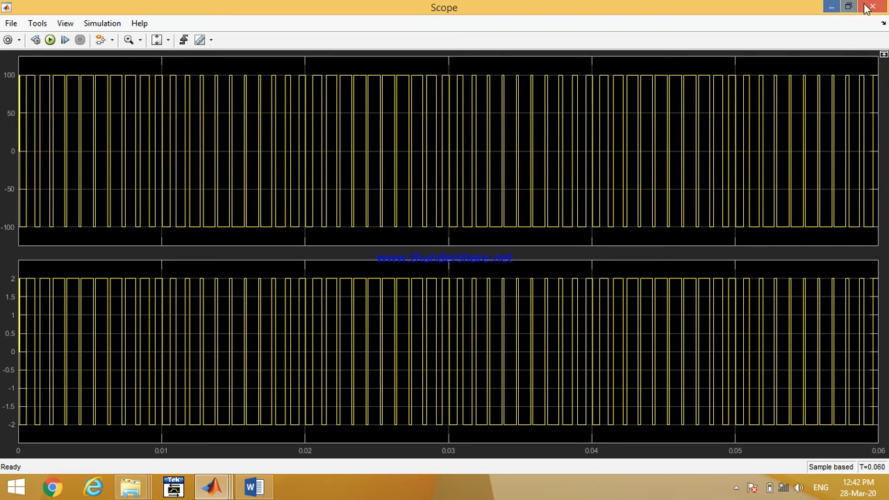
click(870, 7)
- Rerun the simulation and open the FFT Analysis tool from the powergui block
click(273, 46)
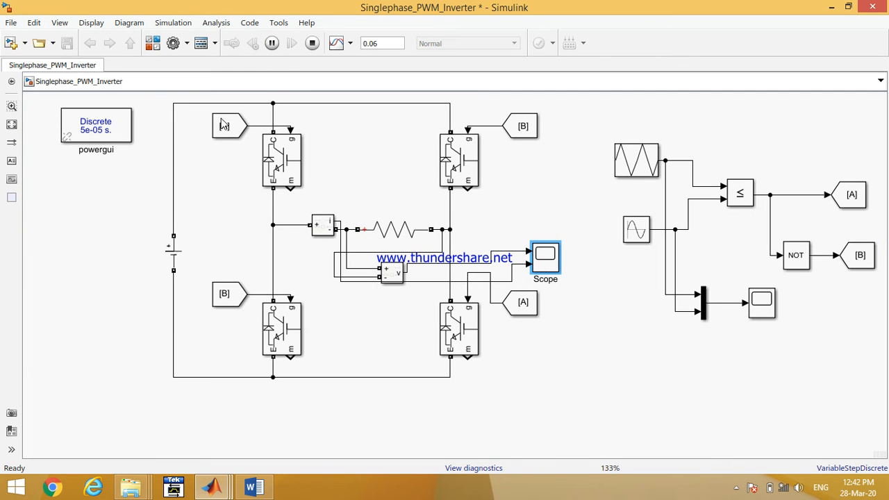
click(103, 132)
double_click(103, 132)
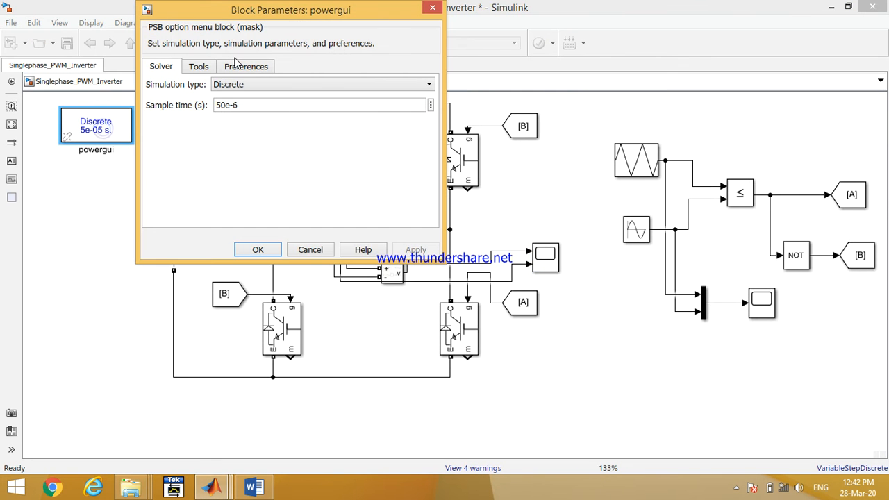
click(209, 66)
click(212, 137)
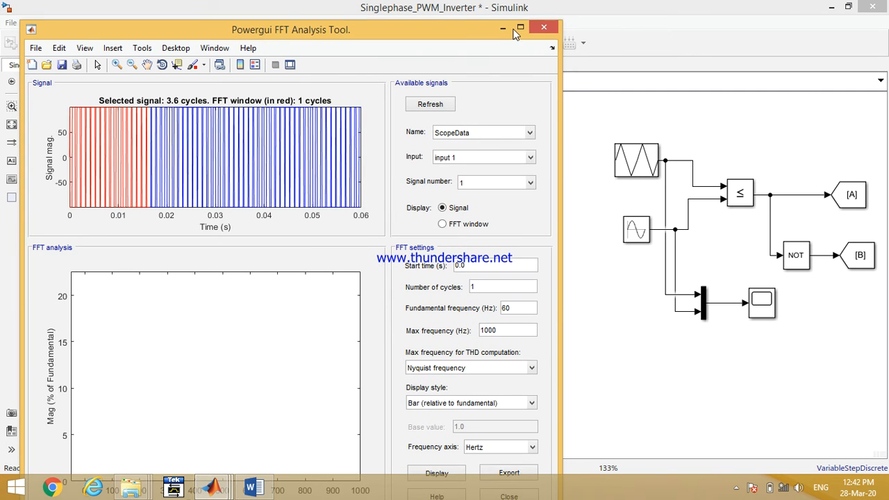
- Maximize the FFT tool, keep ScopeData input 1, signal 1 selected, and set the number of cycles to 2
double_click(518, 29)
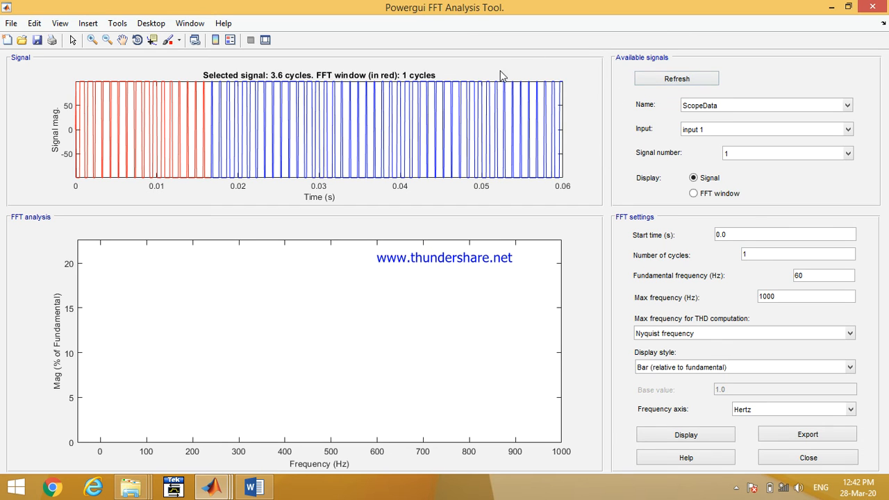
click(725, 131)
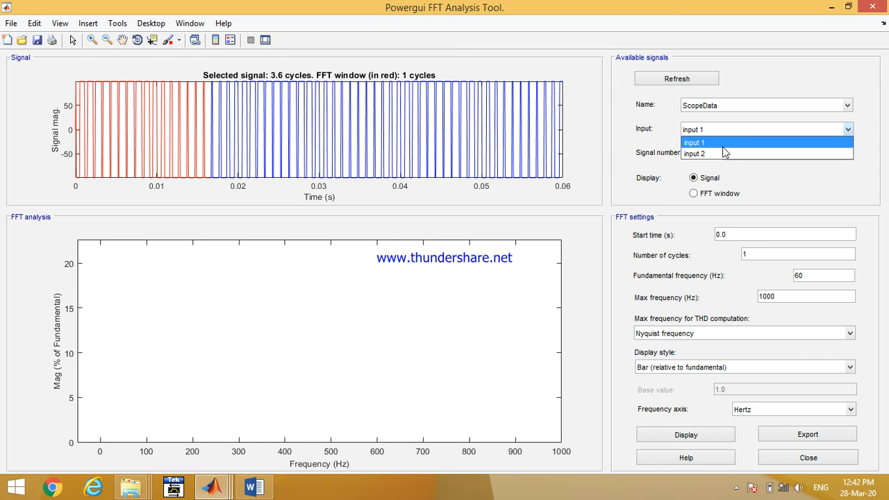
click(720, 105)
click(719, 105)
click(718, 105)
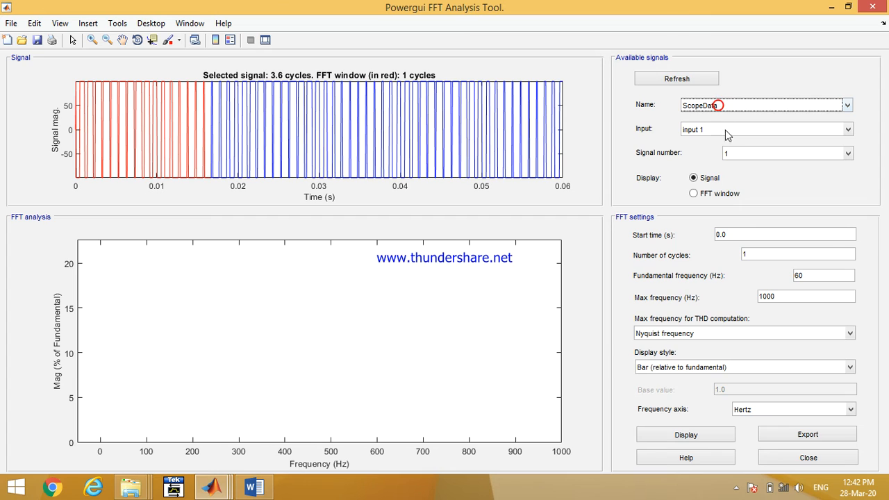
click(736, 152)
click(738, 155)
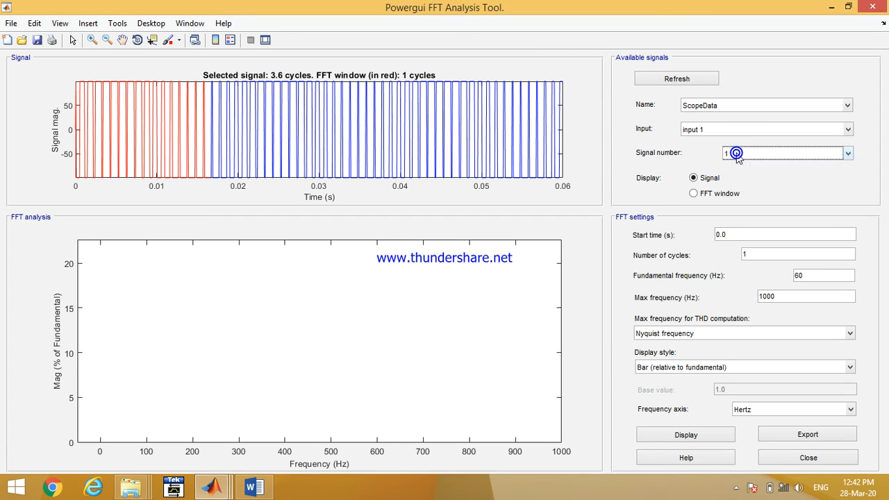
click(747, 237)
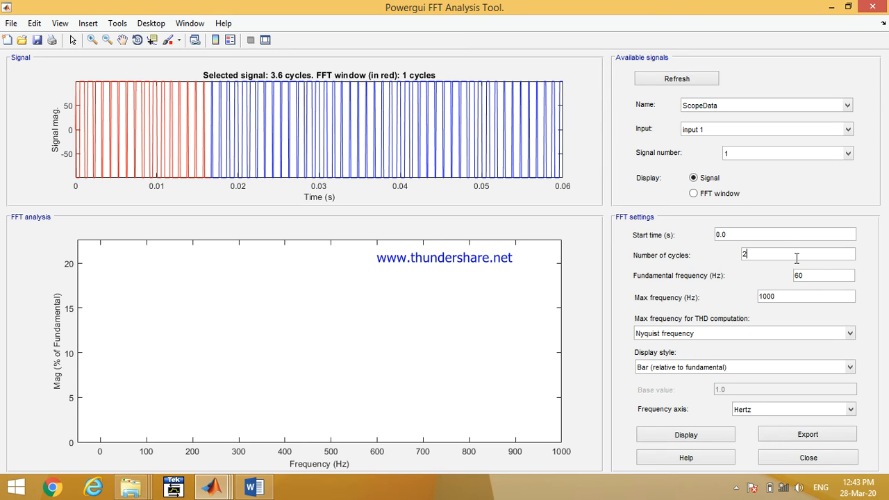
- Set the fundamental frequency to 50 Hz and the maximum frequency to 10000 Hz, and display the FFT spectrum
double_click(808, 275)
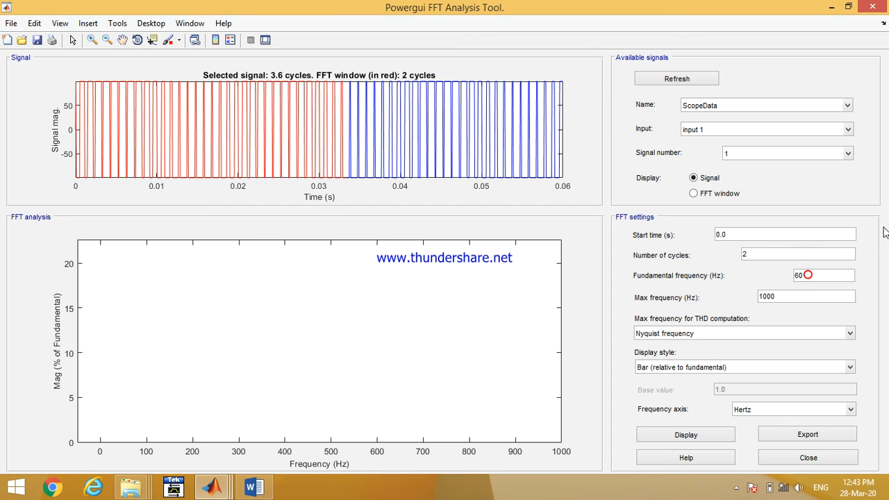
key(BackSpace)
click(787, 299)
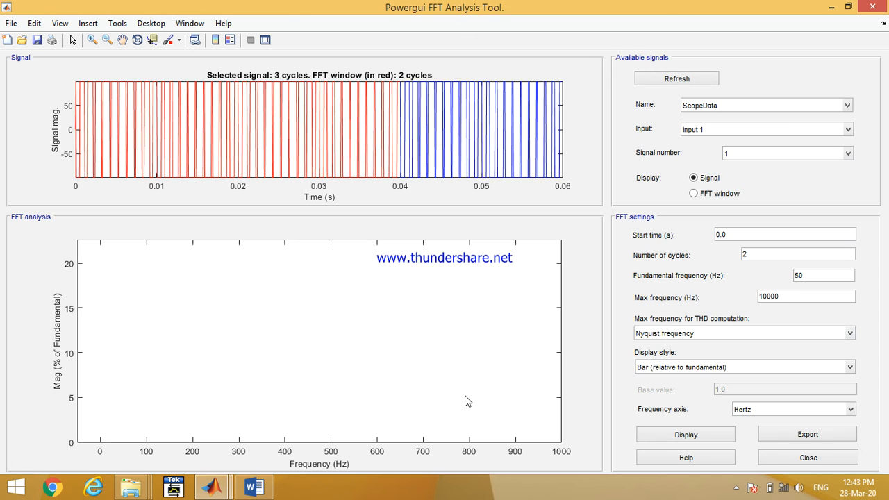
click(682, 434)
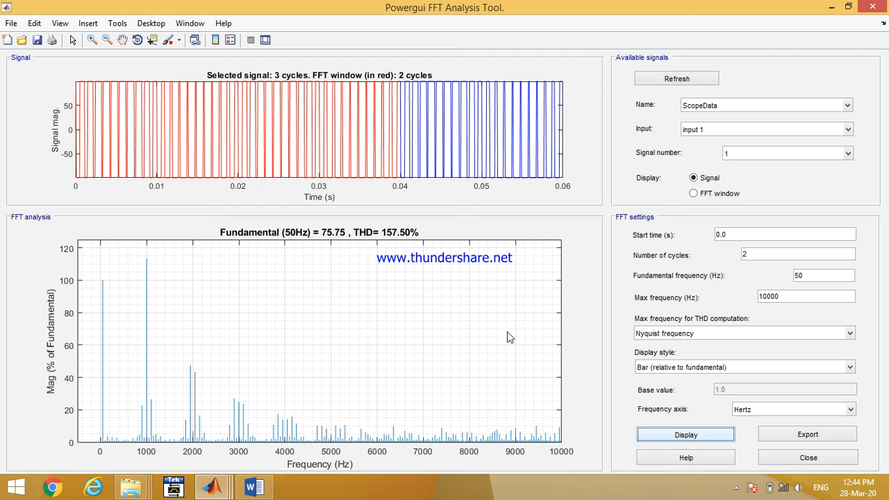
- Return to the model, open Scope1 maximized, and zoom in along the time axis to examine the carrier and sine reference
mouse_move(212, 488)
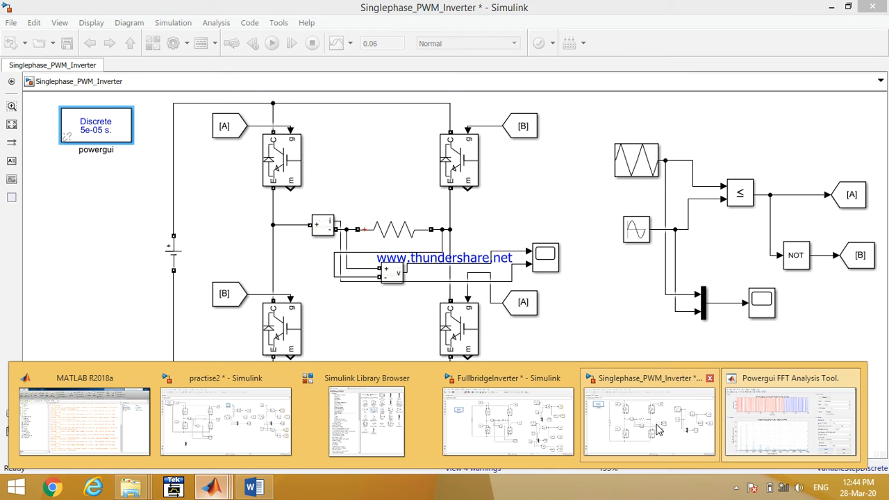
click(656, 427)
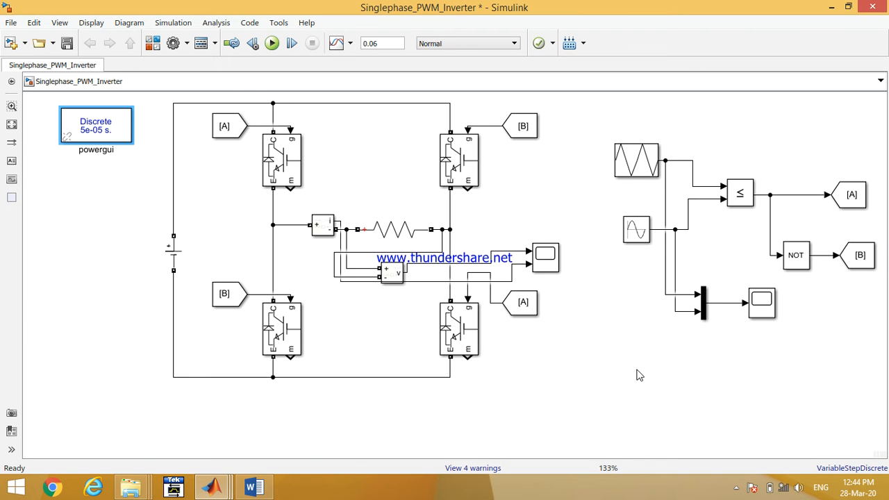
mouse_move(215, 488)
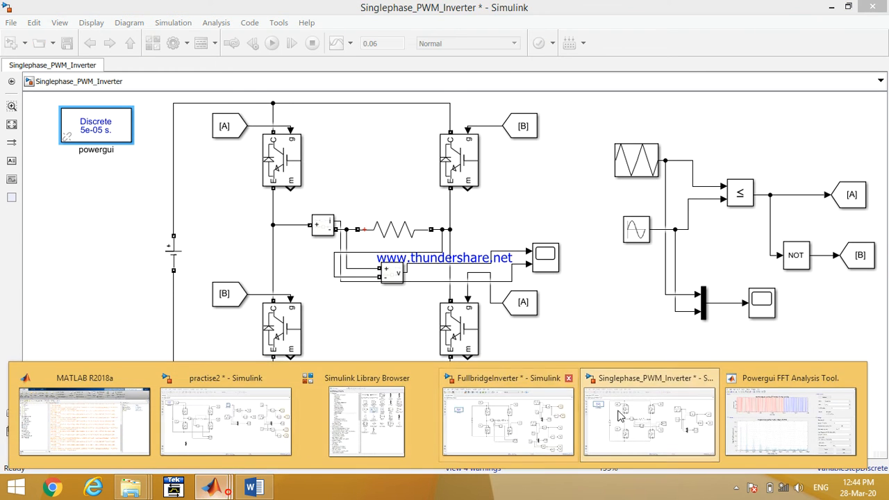
click(754, 401)
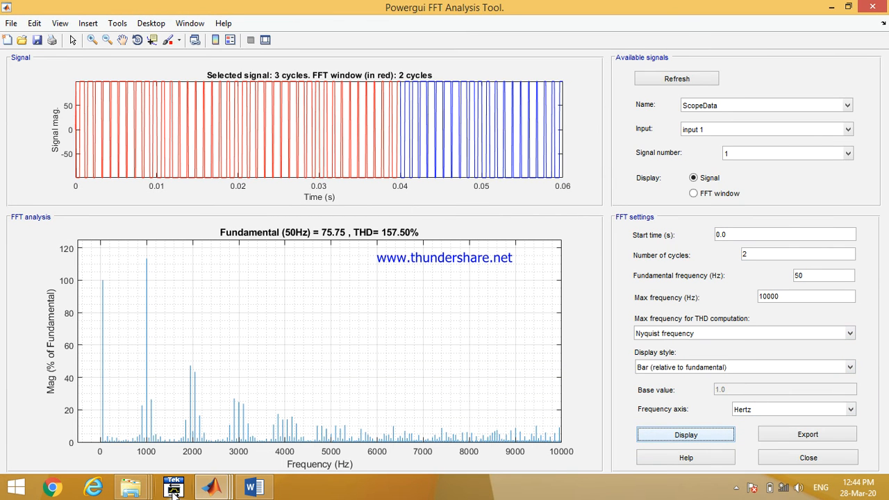
mouse_move(213, 488)
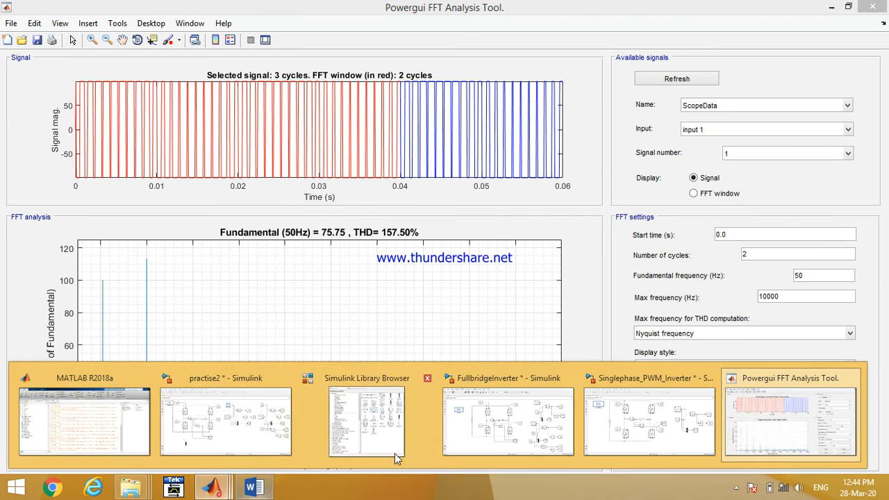
click(646, 445)
click(632, 170)
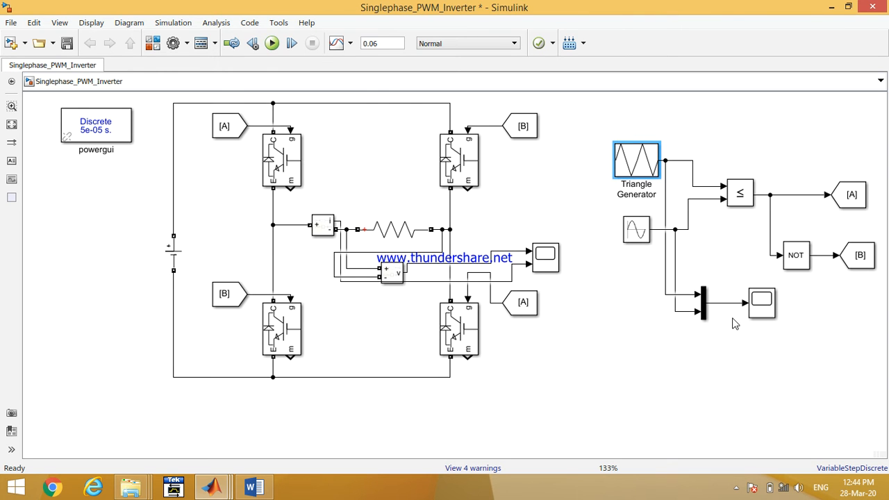
double_click(758, 304)
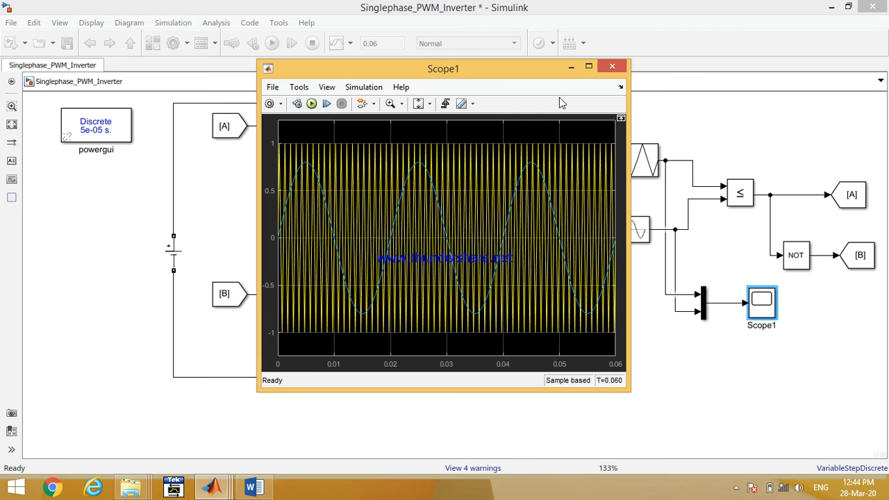
click(588, 66)
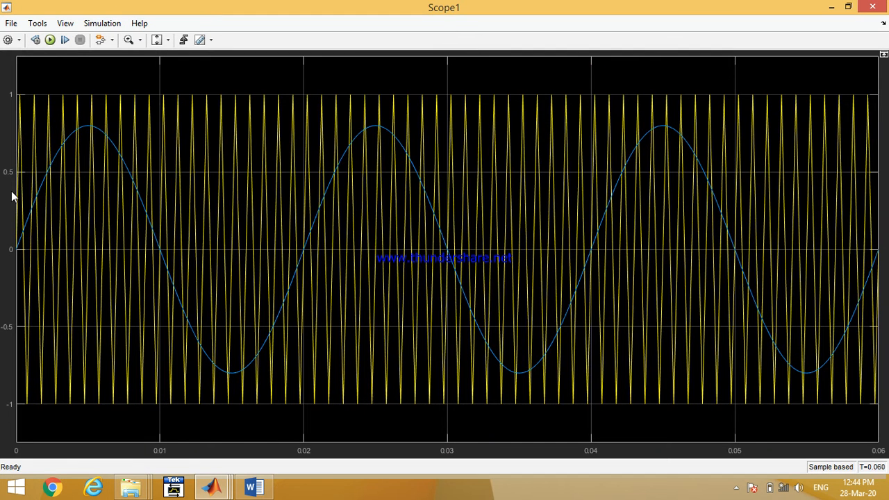
click(139, 43)
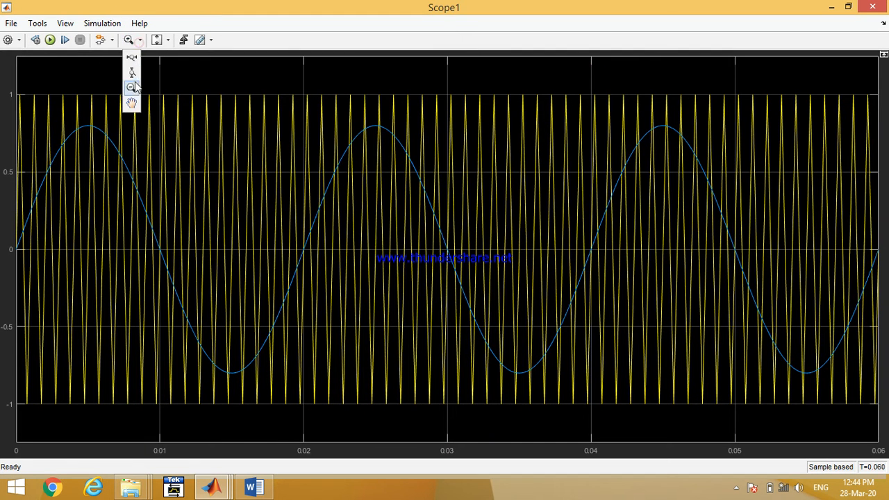
click(132, 58)
drag(116, 426, 19, 417)
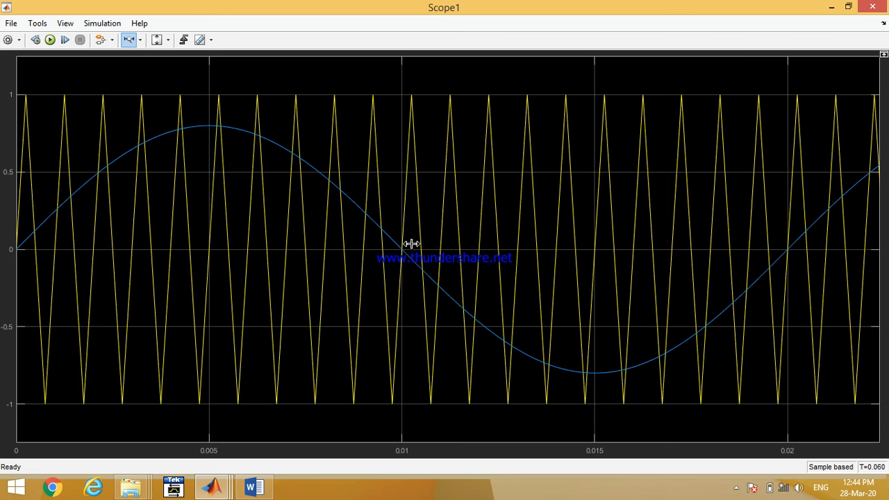
click(829, 7)
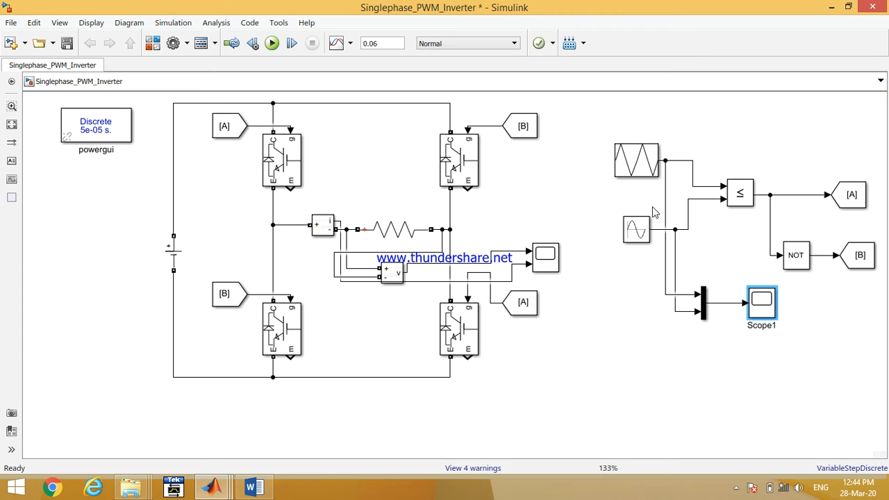
- Select the PWM modulation circuit and duplicate it below the original
drag(586, 139, 844, 322)
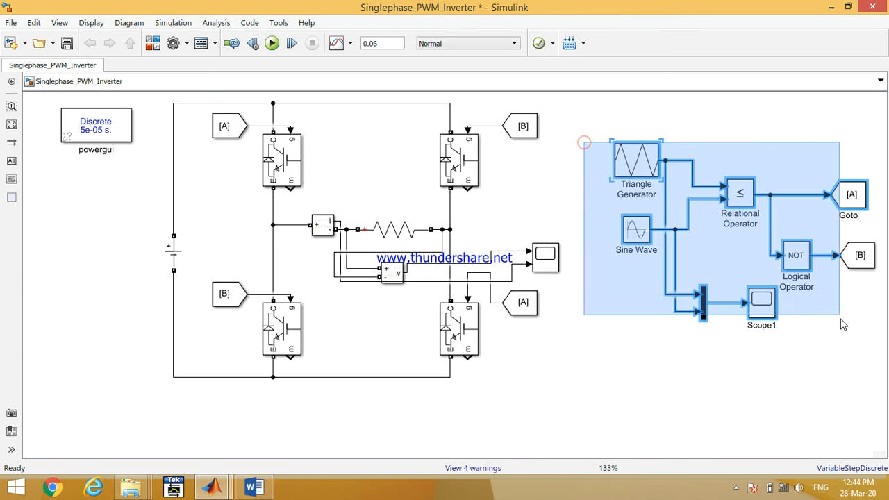
click(828, 345)
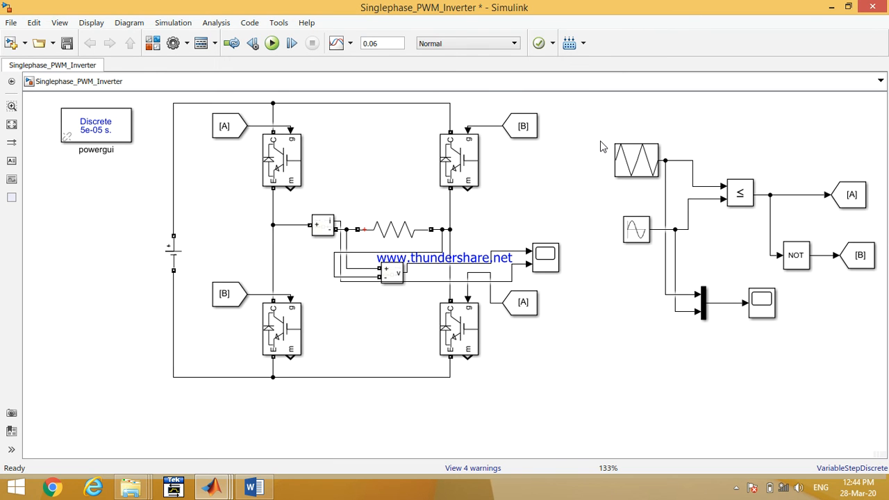
drag(598, 133, 820, 341)
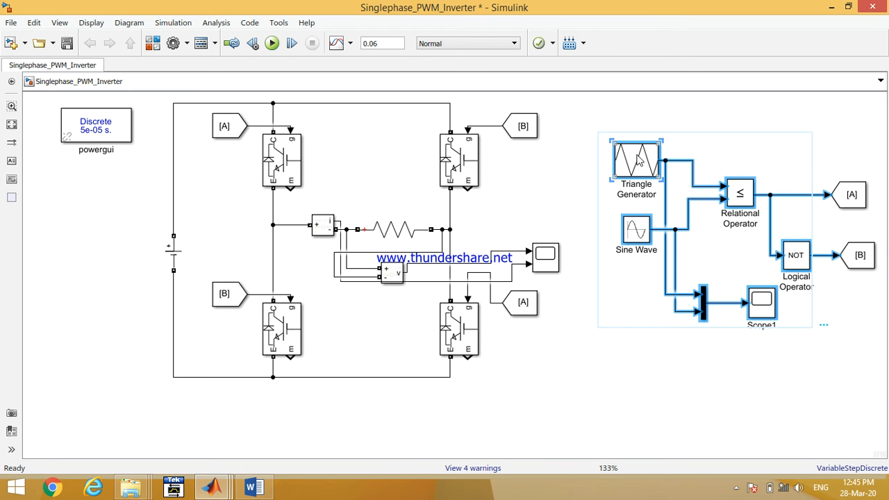
drag(639, 160, 644, 331)
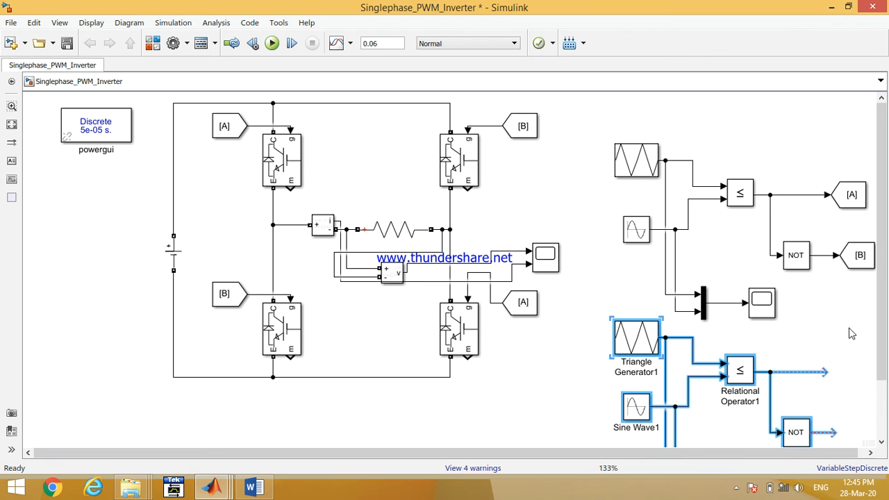
drag(854, 330, 638, 120)
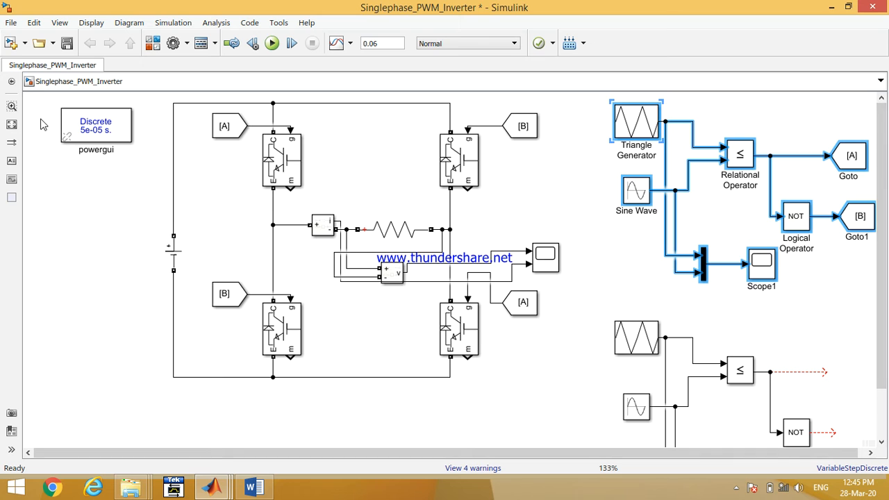
- Add a copy of the Sine Wave block below the duplicated circuit's sine source
click(11, 124)
click(601, 370)
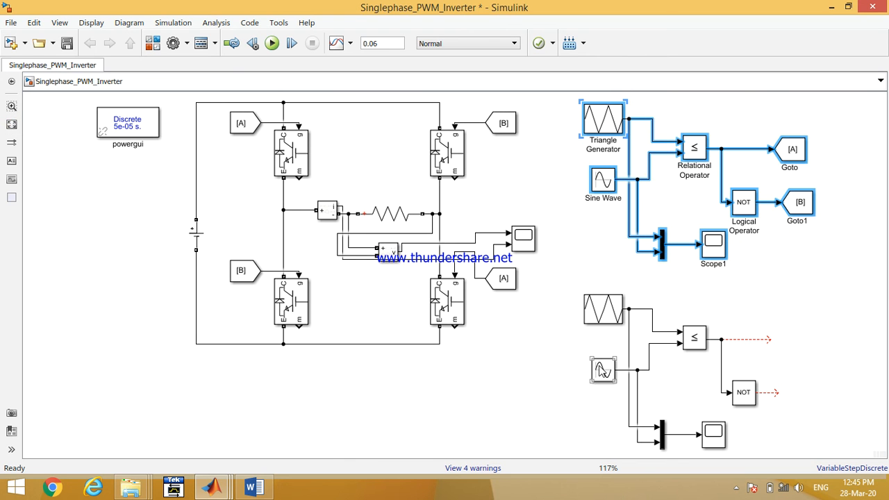
drag(602, 370, 601, 448)
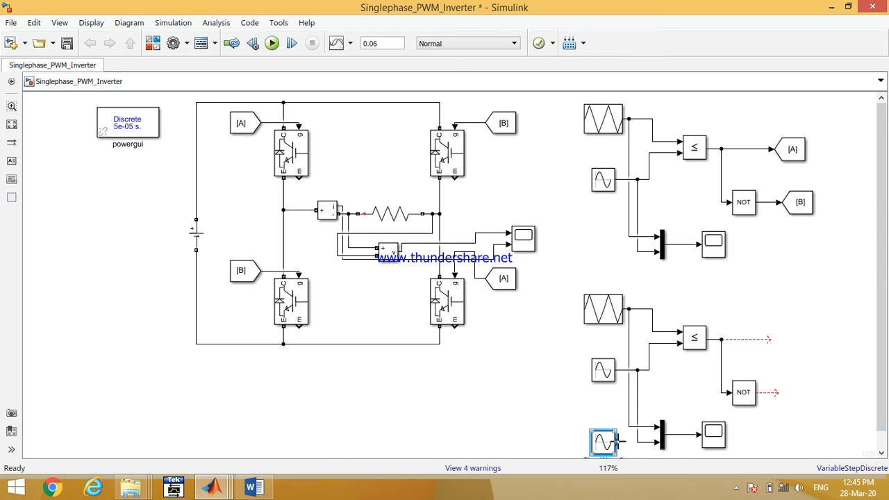
- Set the copied Mux to 3 inputs and connect the new sine wave to its third input
double_click(662, 435)
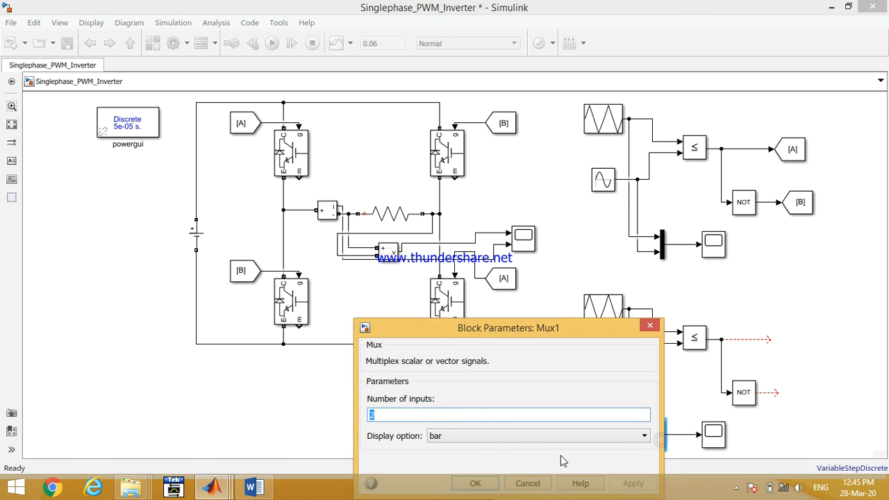
text(3)
key(Return)
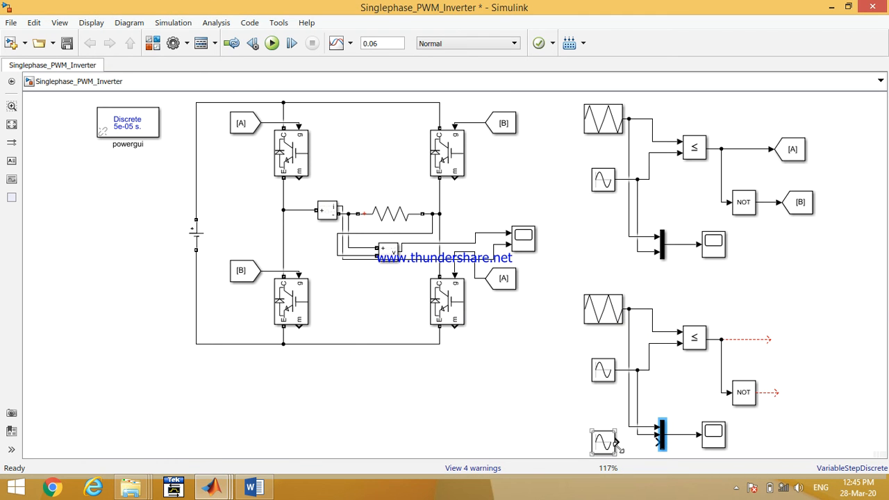
drag(620, 444, 657, 444)
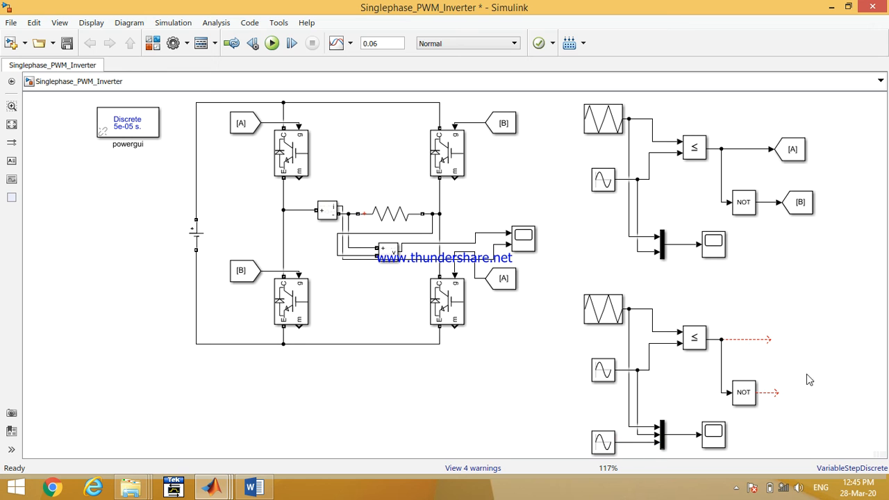
- Copy a relational operator below the duplicated circuit and wire one of its inputs to the existing signal lines
mouse_move(701, 340)
mouse_down()
mouse_move(691, 460)
mouse_move(698, 411)
mouse_move(664, 405)
mouse_move(631, 364)
mouse_up()
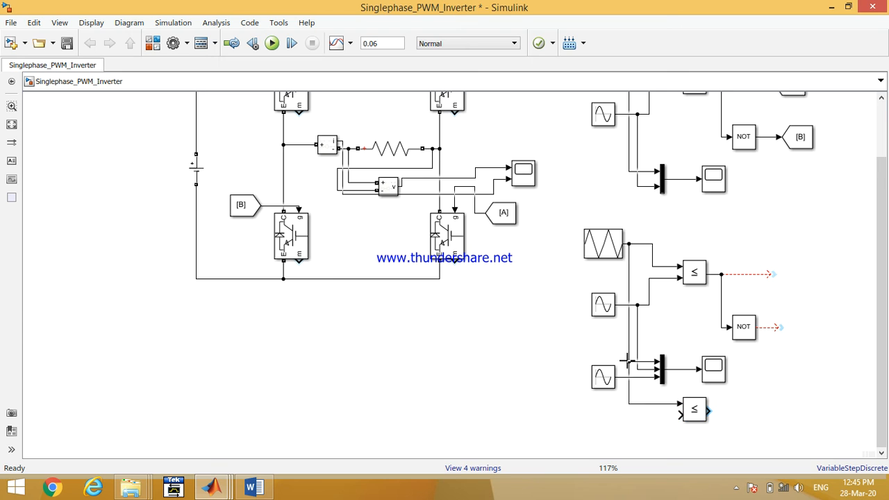
drag(677, 417, 633, 377)
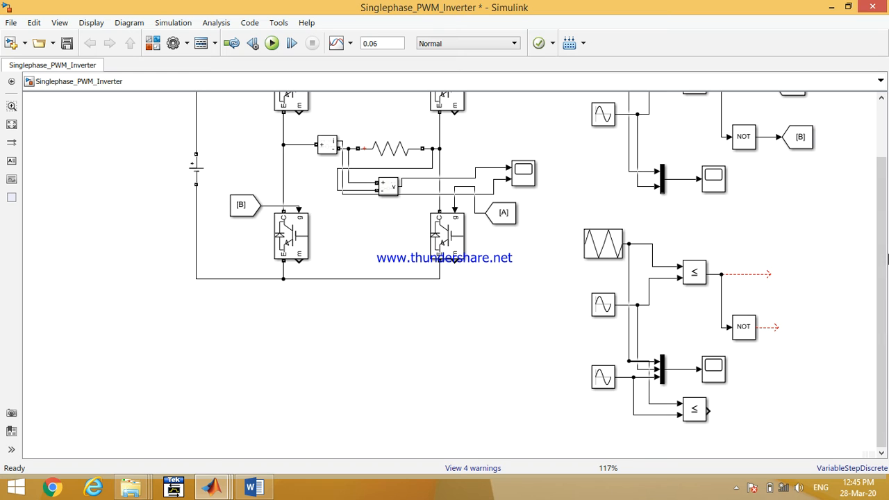
drag(883, 243, 878, 194)
scroll(778, 381, down, 1)
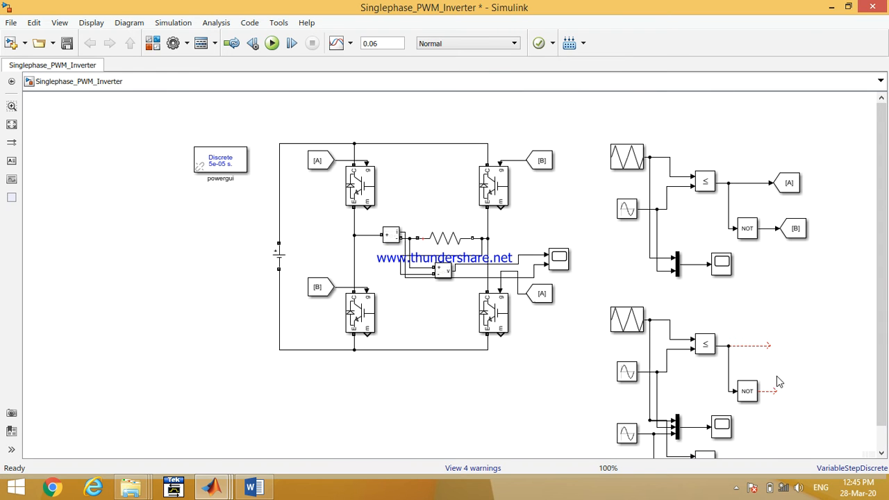
scroll(868, 341, down, 1)
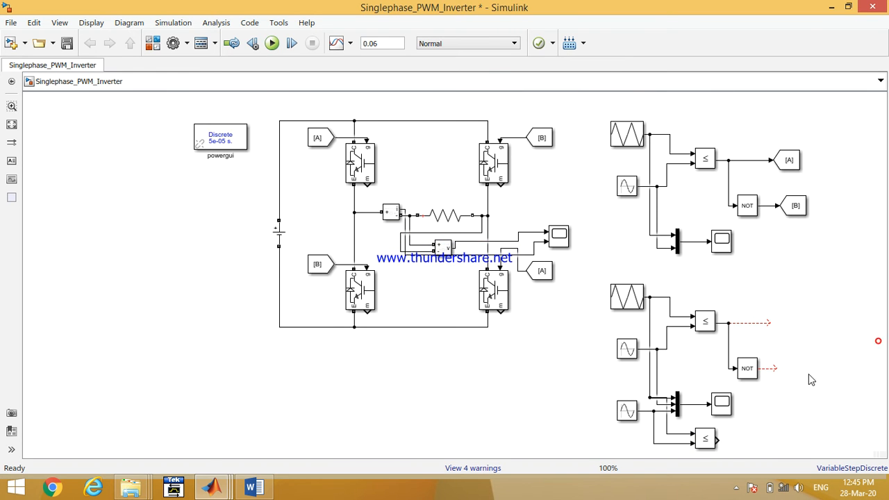
- Add a NOT operator and two Goto blocks for the third comparator, wiring its output to both
click(748, 373)
drag(748, 373, 764, 437)
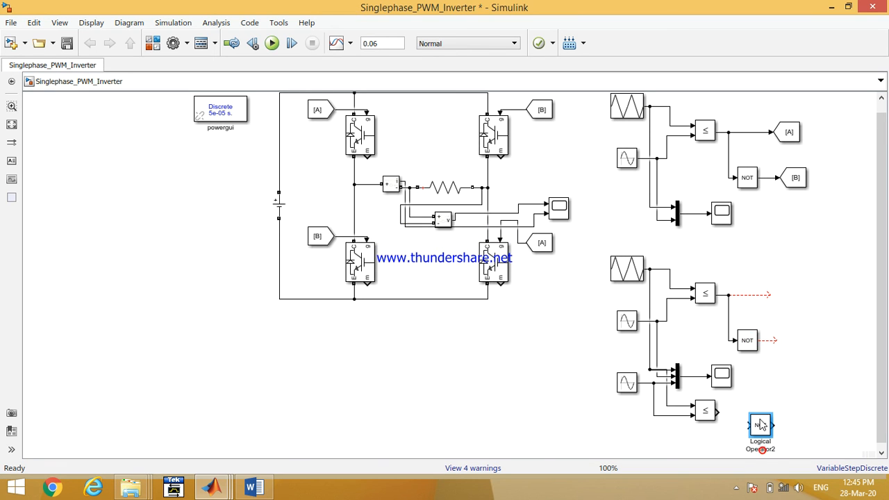
drag(789, 132, 816, 404)
drag(720, 411, 804, 405)
mouse_move(750, 425)
mouse_down()
mouse_move(732, 413)
mouse_move(762, 434)
mouse_up()
drag(804, 408, 810, 437)
click(788, 432)
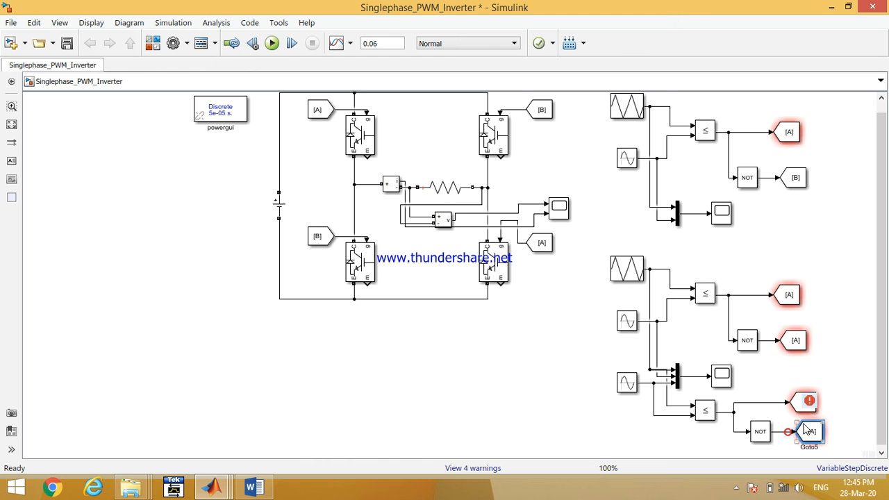
- Set the duplicated circuit's Goto tags to C and D
double_click(788, 296)
double_click(565, 259)
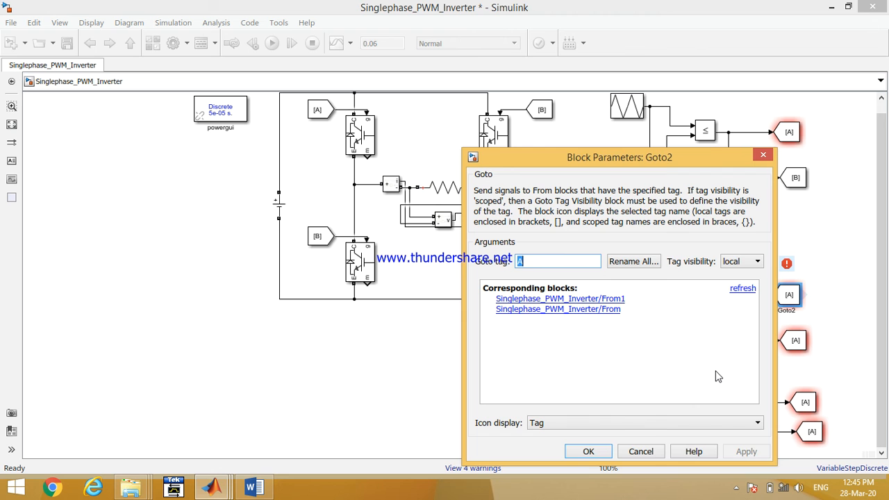
text(C)
key(Return)
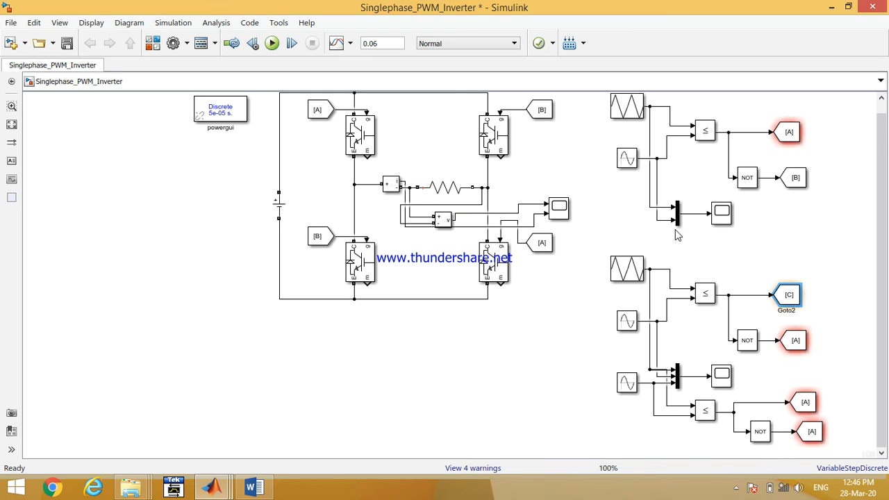
double_click(795, 340)
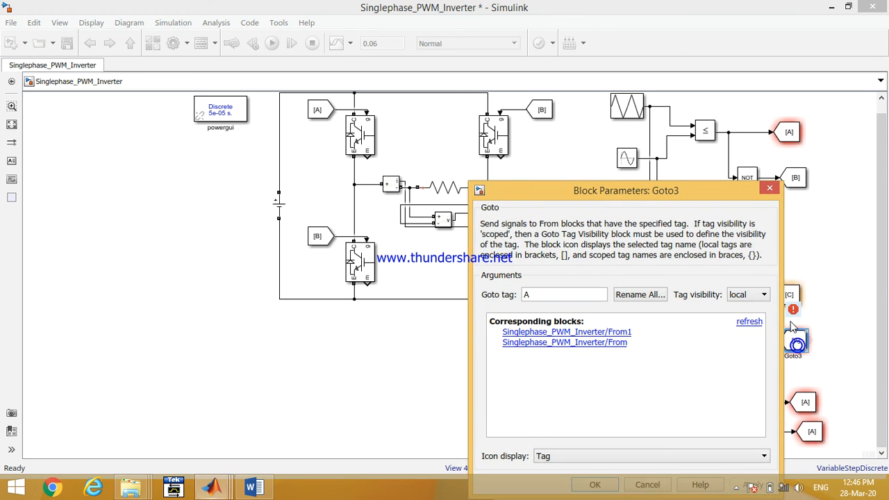
double_click(565, 295)
text(D)
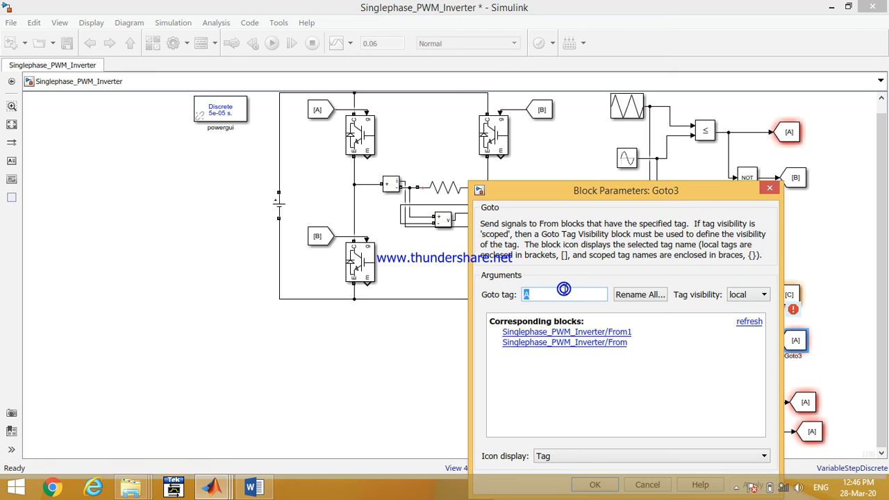
key(Return)
- Set the third comparator's Goto tags to E and F
double_click(805, 402)
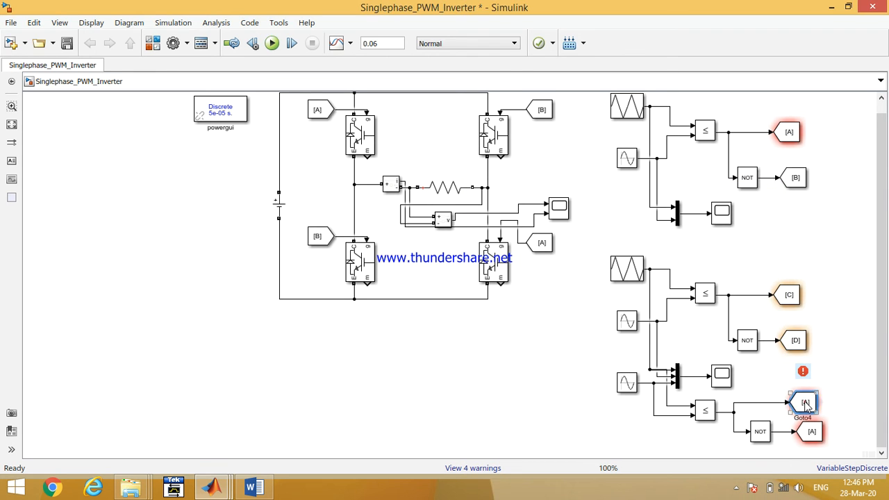
double_click(592, 293)
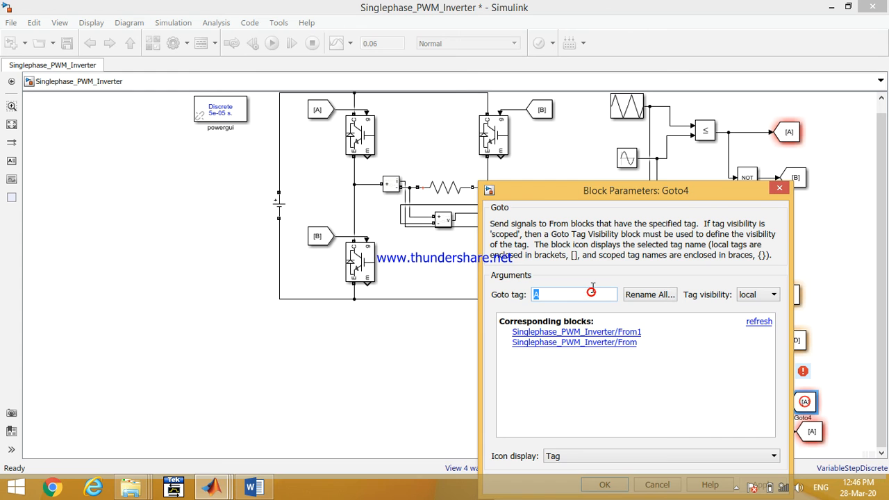
text(E)
key(Return)
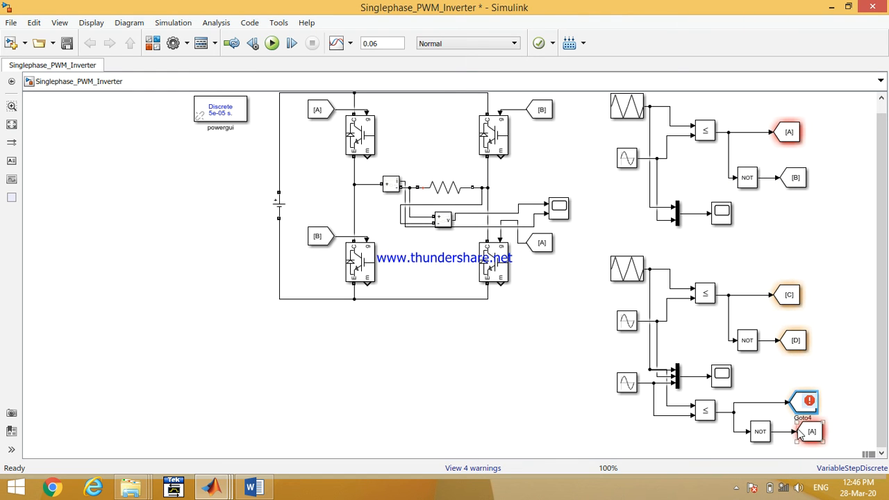
double_click(810, 432)
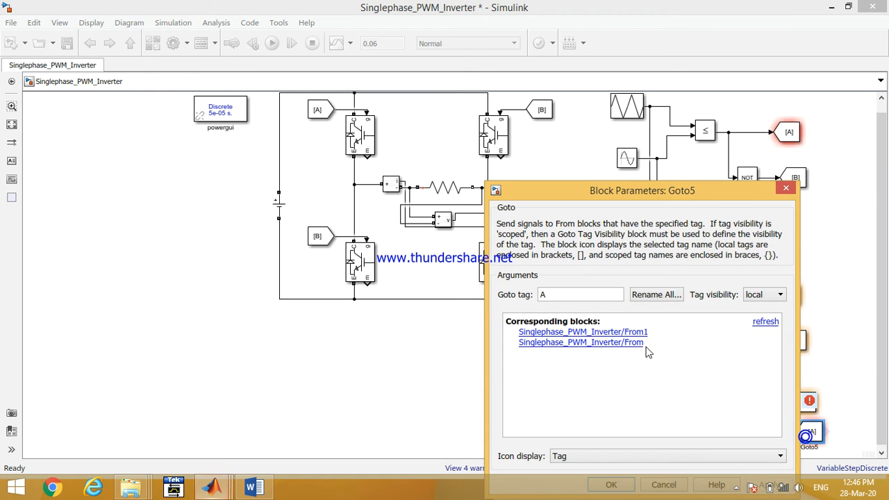
double_click(595, 294)
text(F)
key(Return)
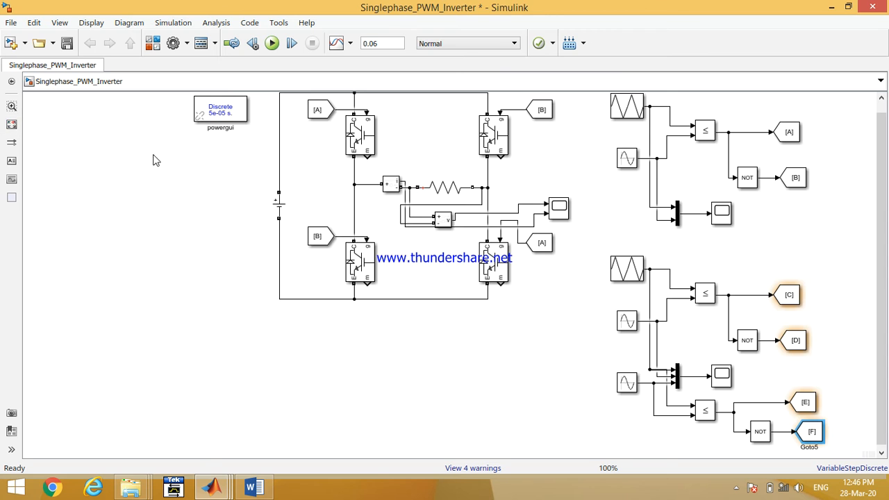
- Change the left-leg IGBT From blocks' tags to C (upper) and D (lower)
key(space)
double_click(270, 119)
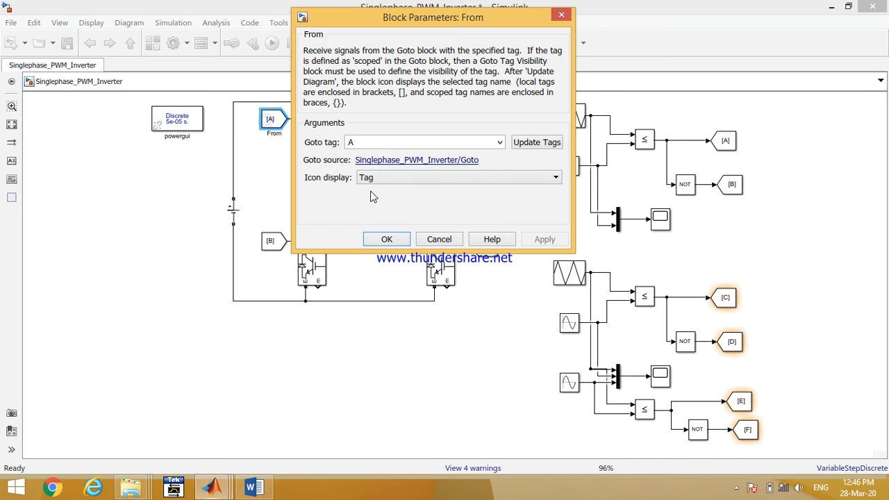
double_click(379, 142)
text(C)
key(Return)
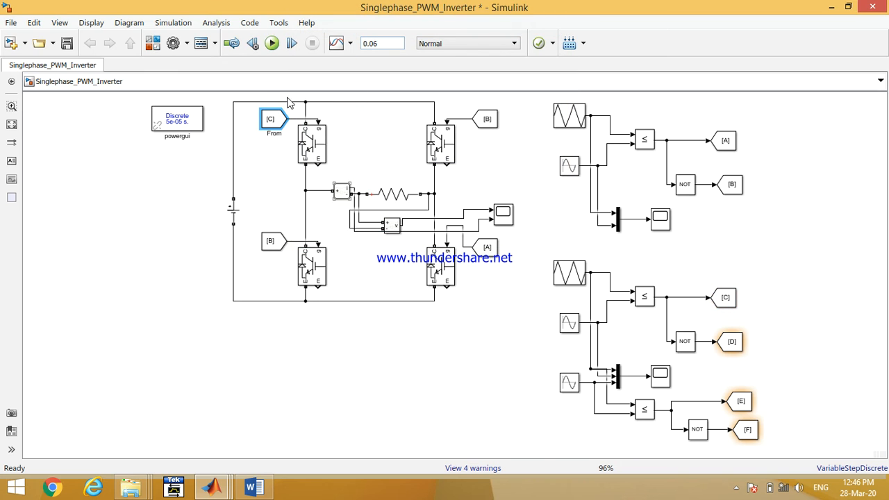
double_click(270, 241)
double_click(353, 265)
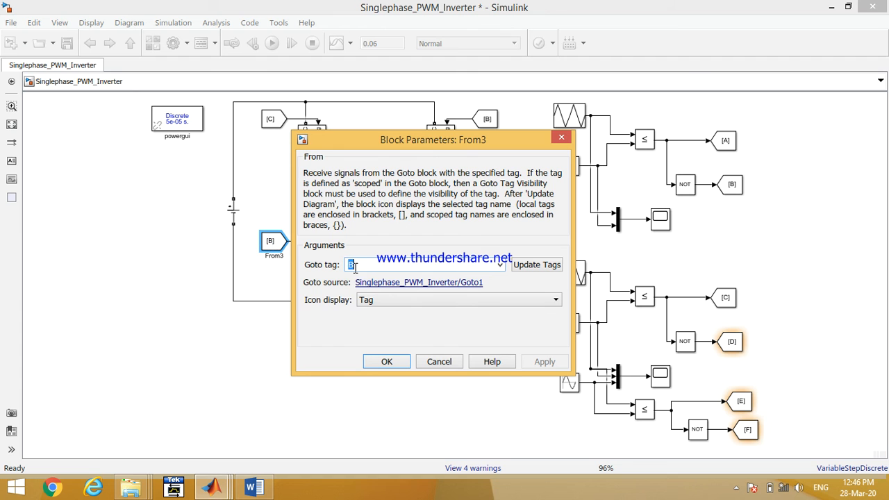
text(D)
key(Return)
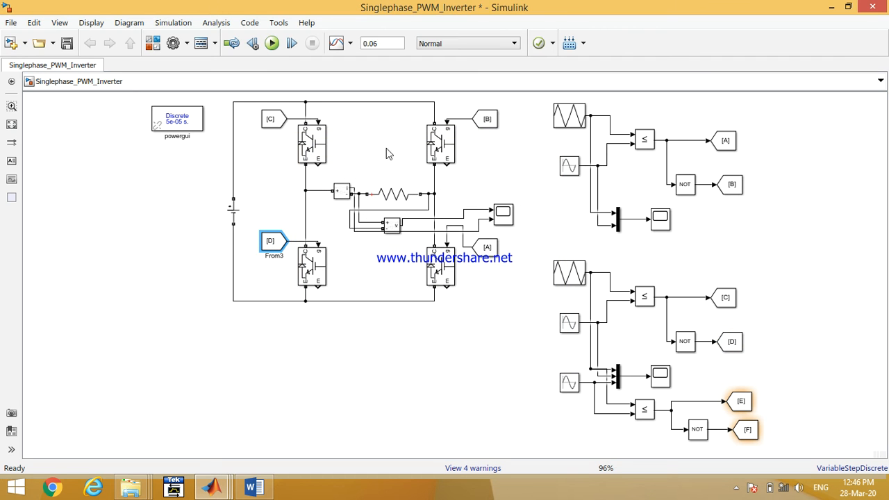
- Change the right-leg IGBT From blocks' tags to E (upper) and F (lower)
double_click(486, 119)
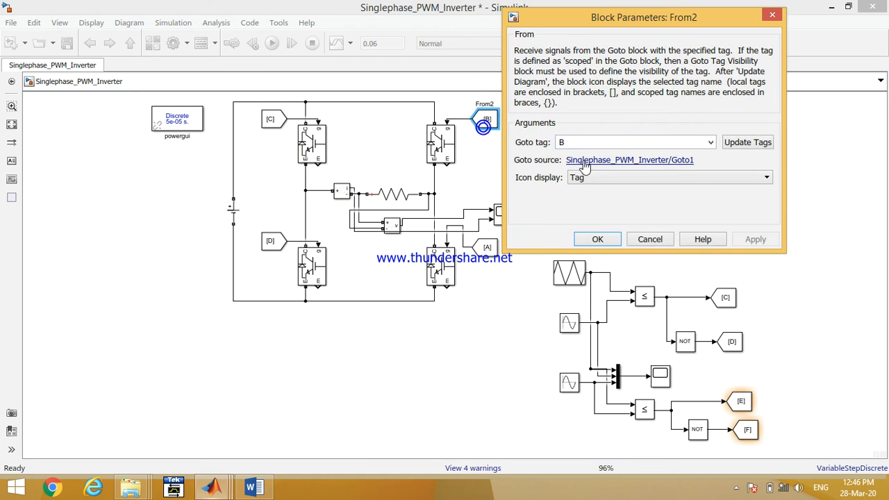
double_click(609, 142)
text(E)
key(Return)
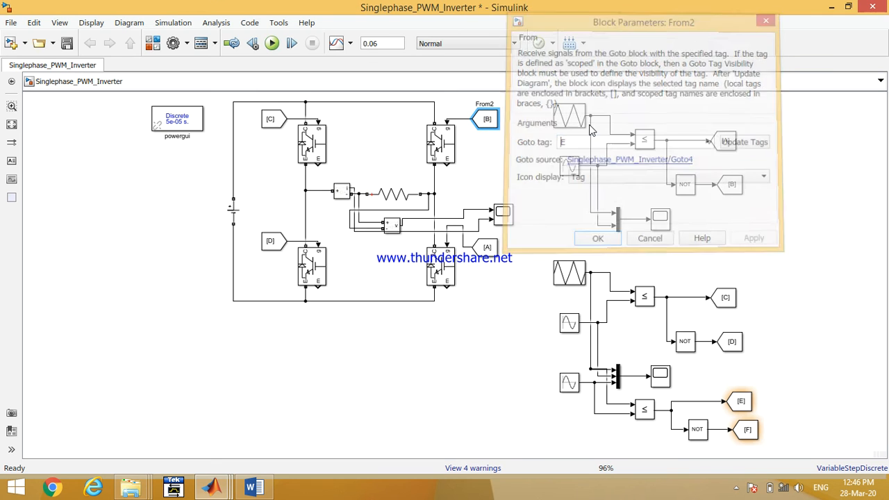
double_click(484, 248)
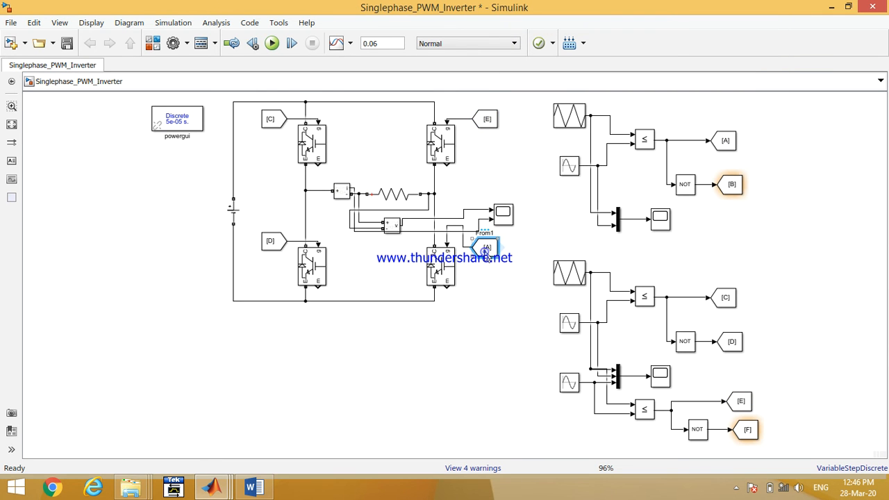
text(F)
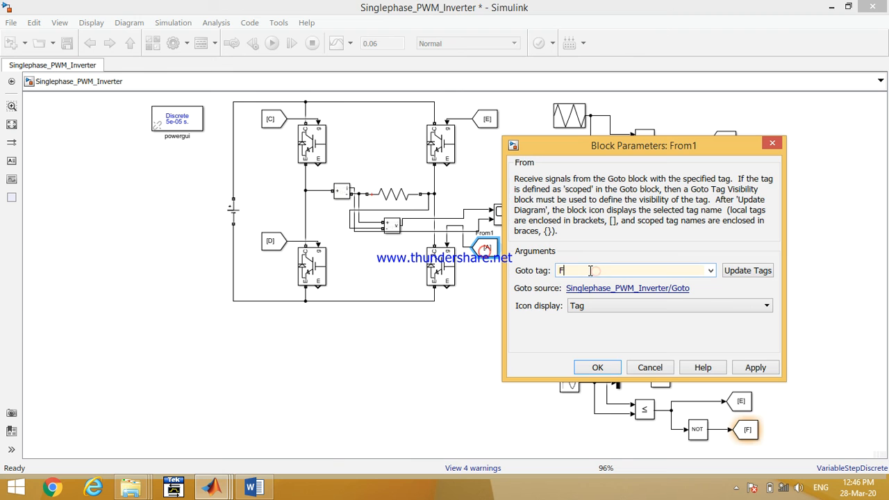
key(Return)
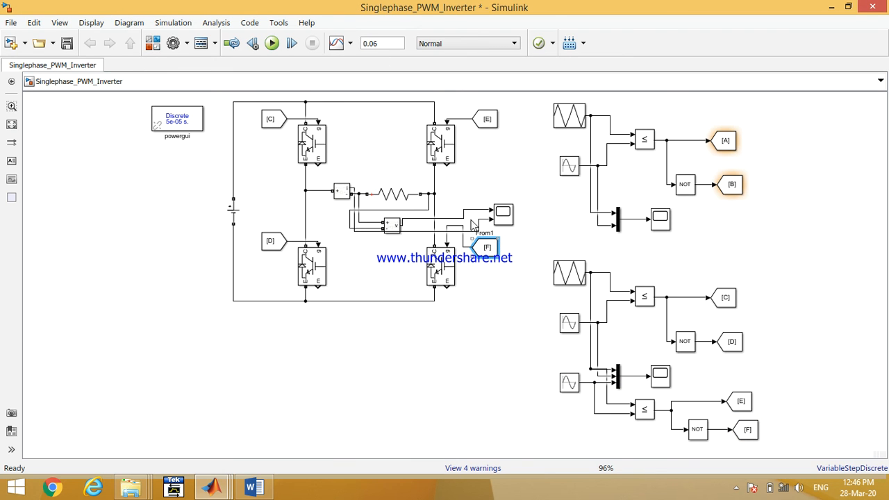
- Run the simulation and open the duplicated circuit's scope
click(269, 44)
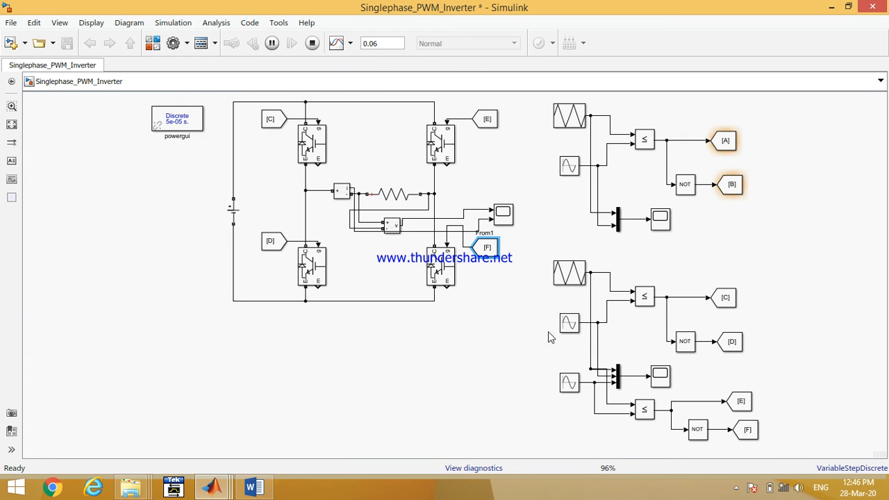
double_click(660, 377)
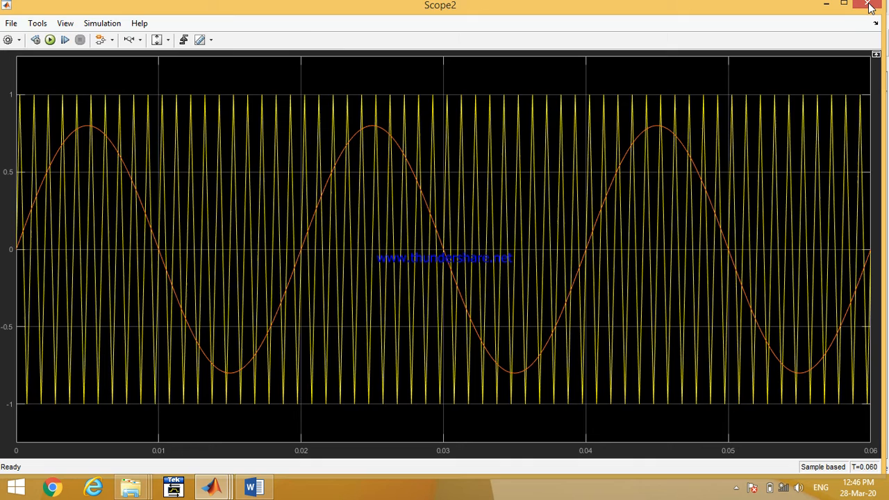
click(870, 6)
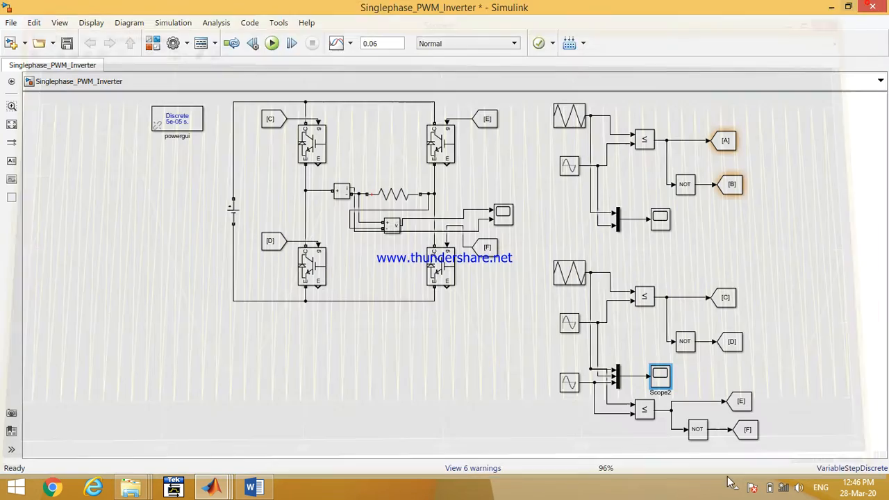
- Set the third Sine Wave block's phase to pi
double_click(566, 386)
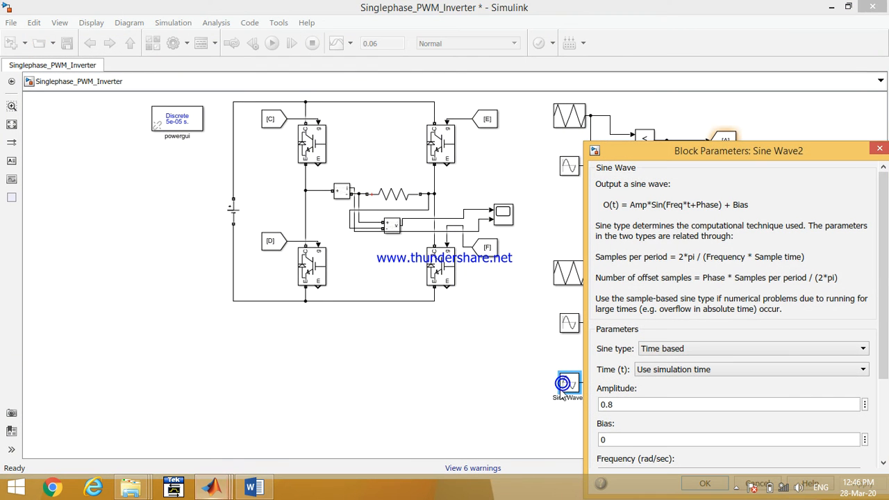
drag(628, 157, 515, 80)
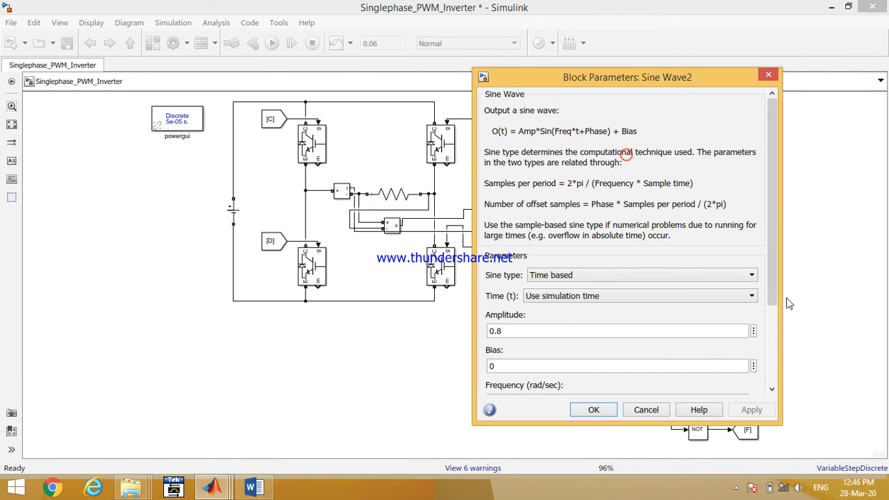
drag(776, 284, 759, 360)
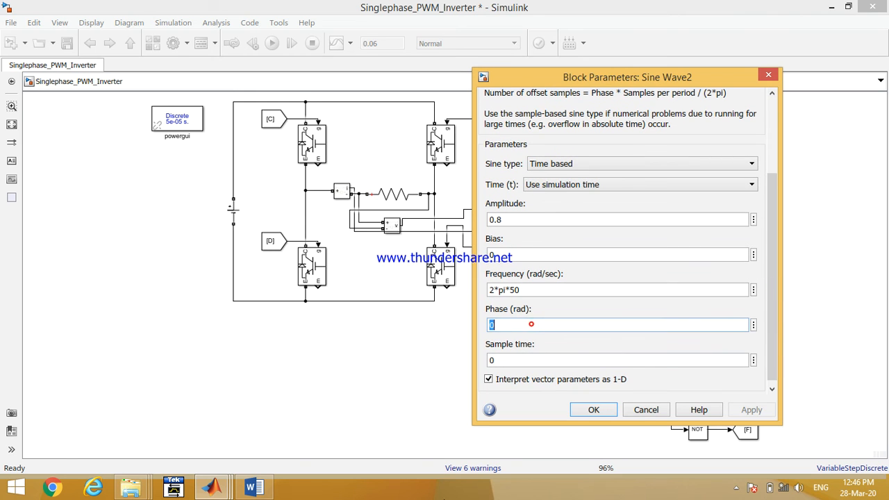
double_click(532, 325)
text(p)
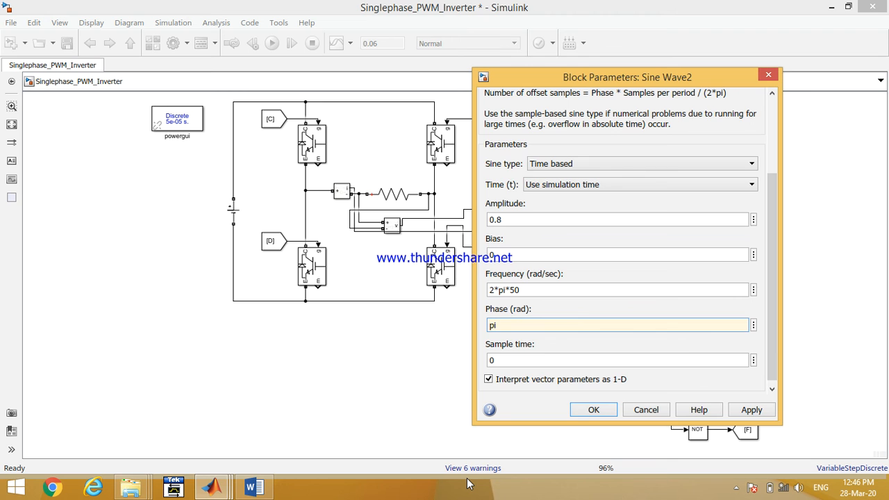
text(i)
key(Return)
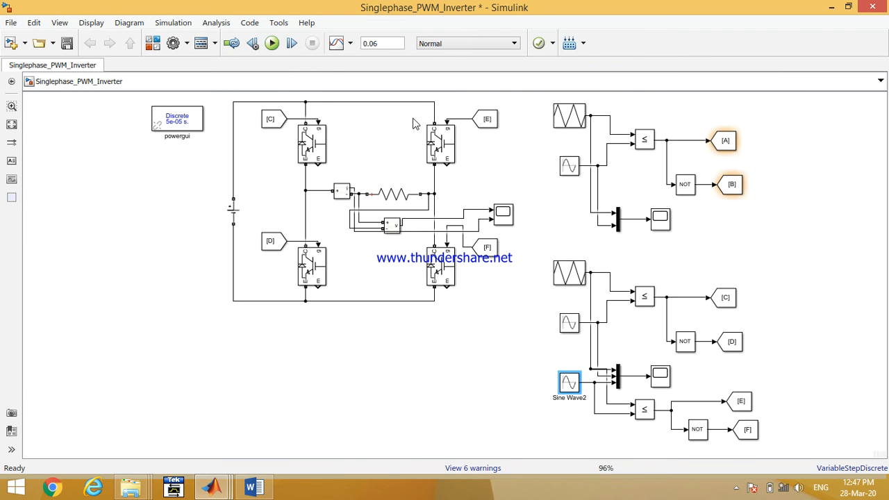
- Rerun the simulation and zoom horizontally into the first cycle on the duplicated circuit's scope
click(272, 43)
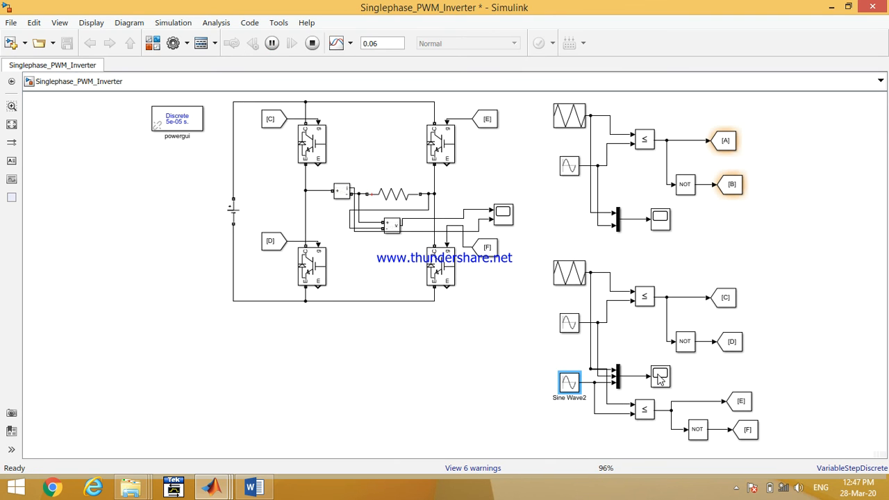
double_click(658, 377)
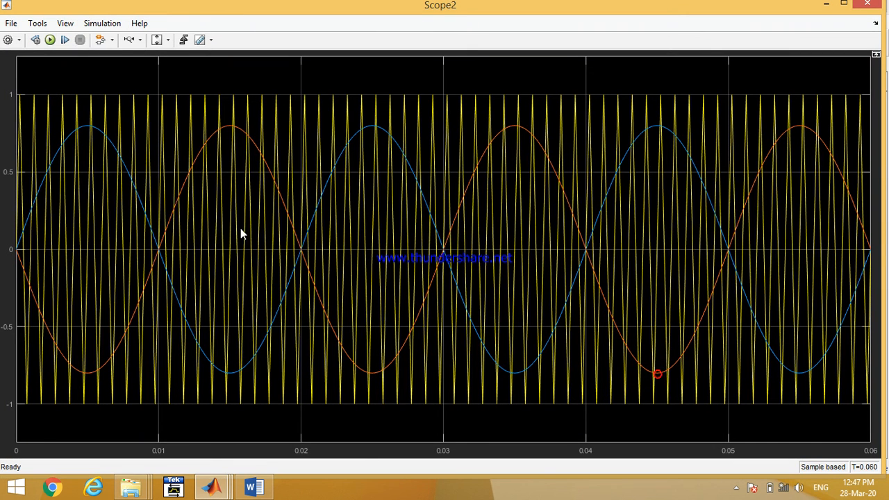
click(130, 39)
drag(310, 418, 9, 420)
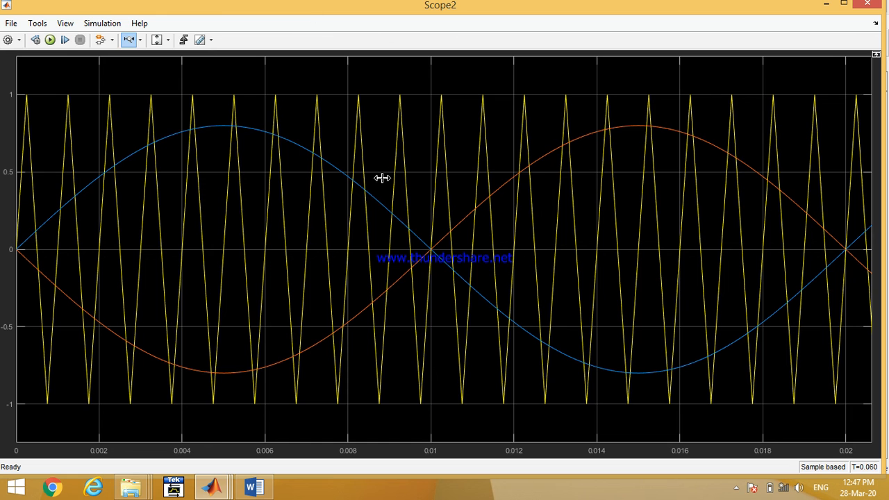
click(867, 4)
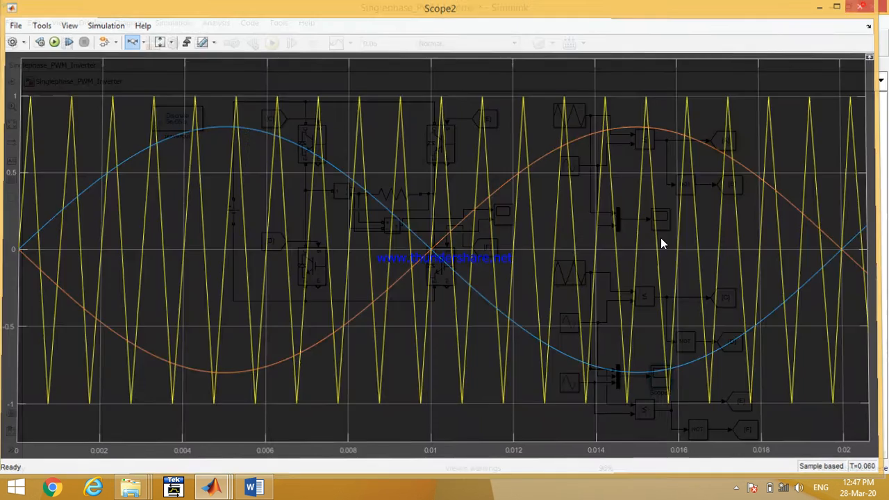
- Open the load voltage scope and zoom horizontally into the first cycle
double_click(504, 217)
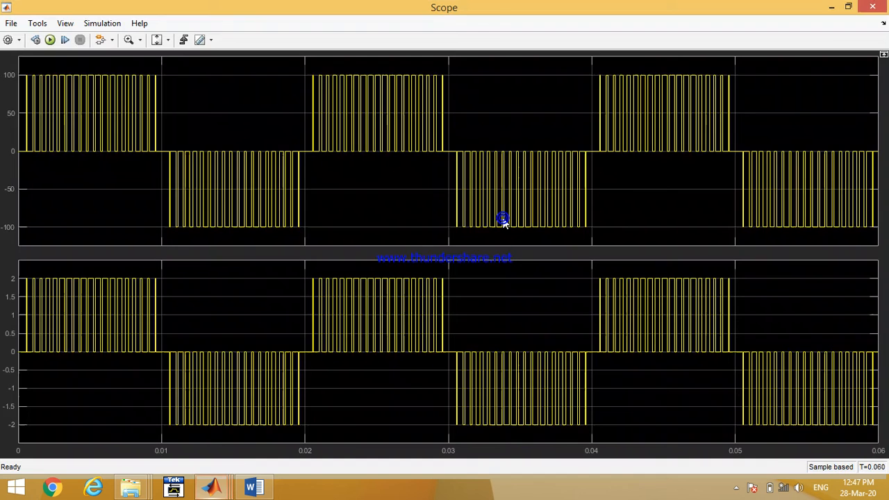
click(141, 40)
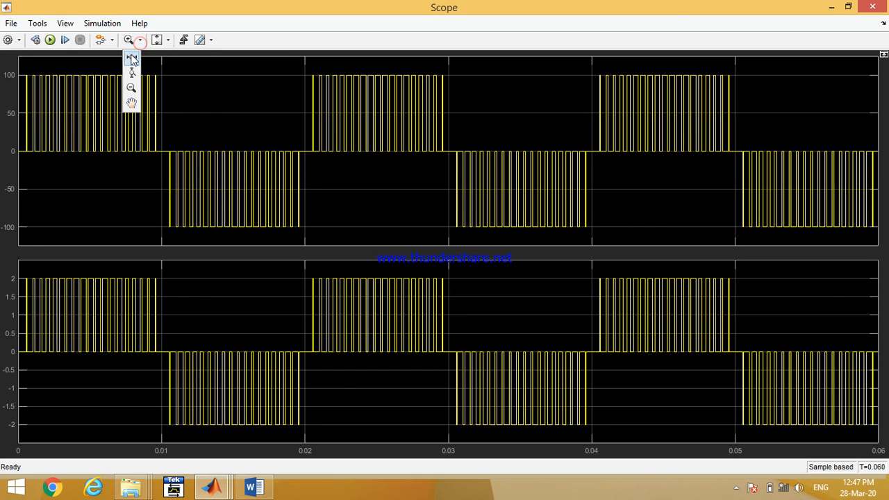
click(132, 57)
drag(318, 192, 3, 214)
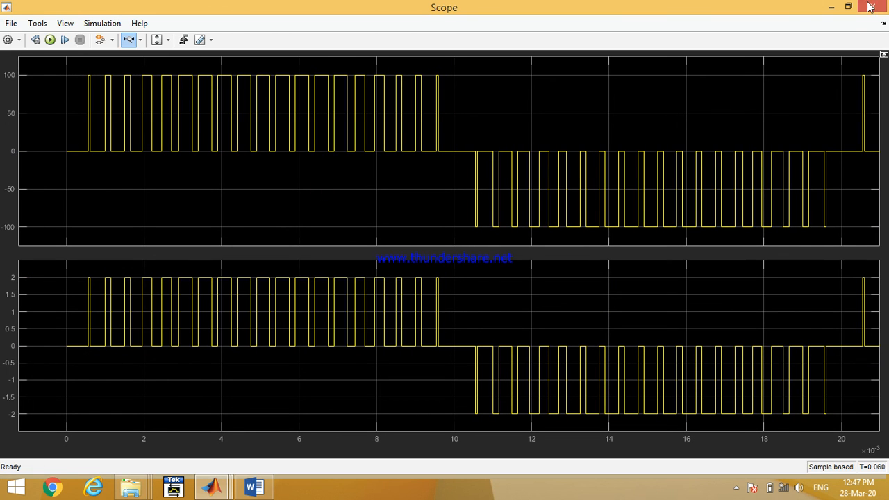
- Rescale the load voltage scope to show the full simulation time, then close it
click(167, 42)
click(161, 68)
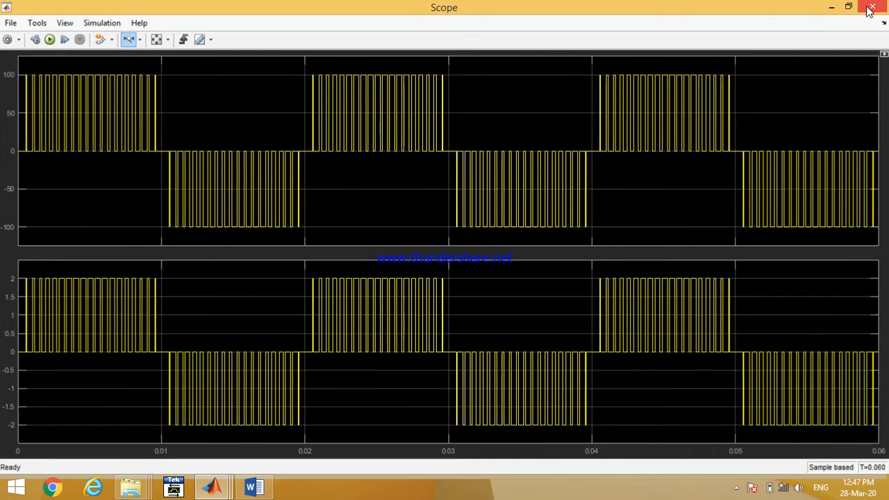
click(871, 8)
- Open the powergui FFT Analysis tool, refresh the scope data signal and display its harmonic spectrum
double_click(176, 120)
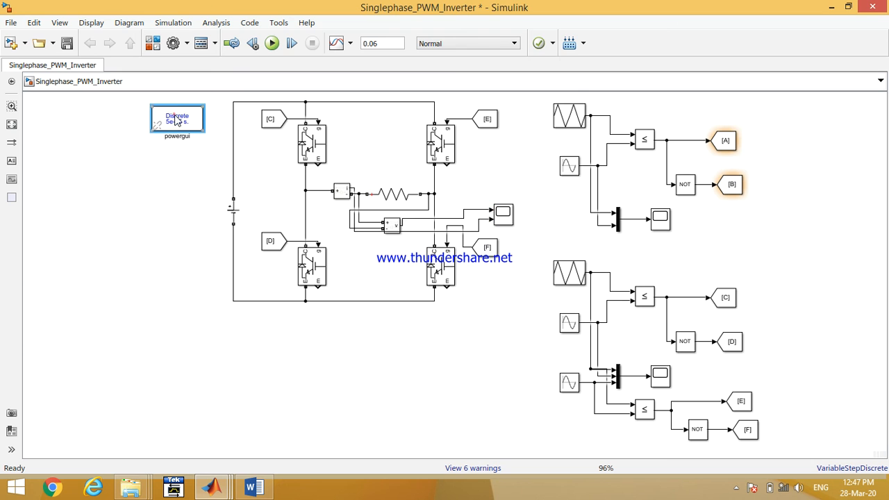
click(267, 67)
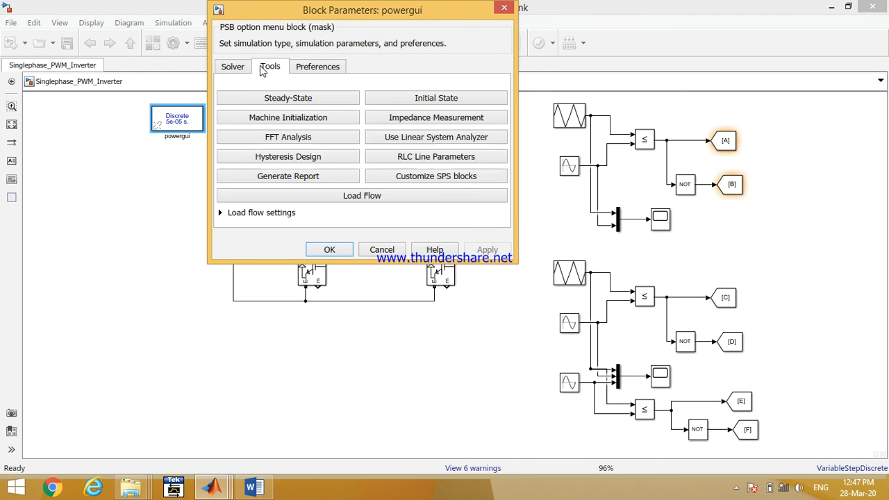
click(269, 136)
click(698, 82)
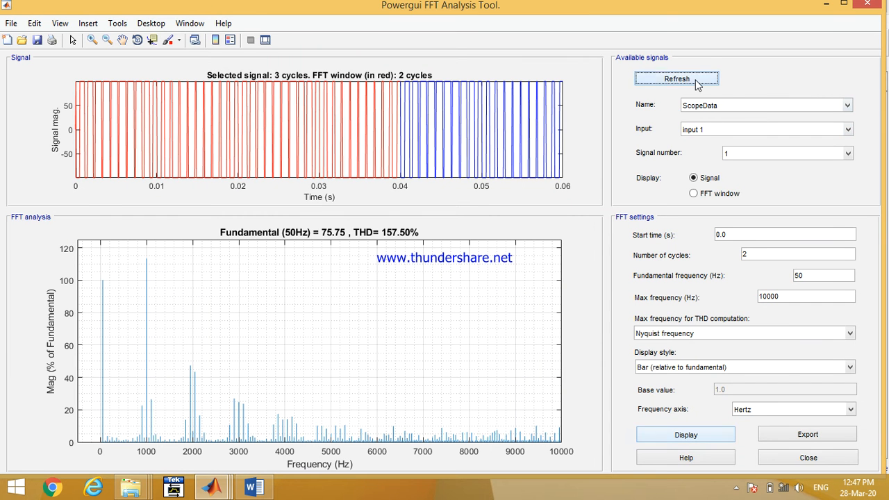
click(842, 6)
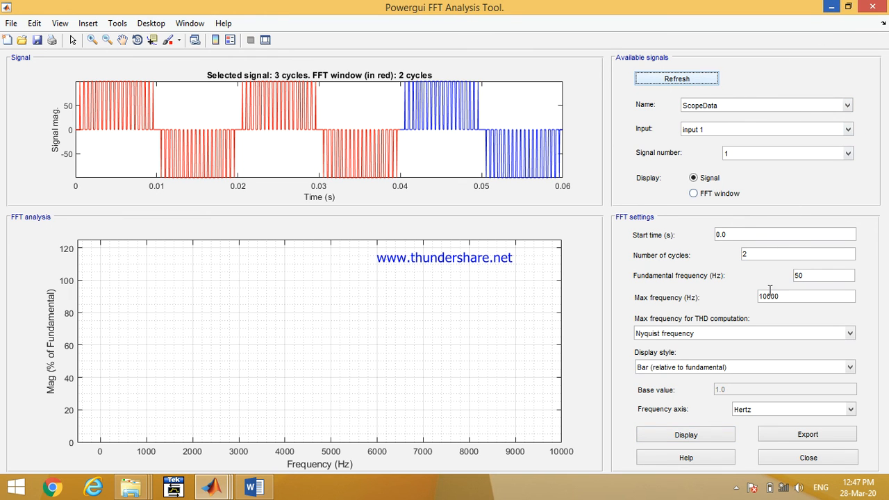
click(682, 435)
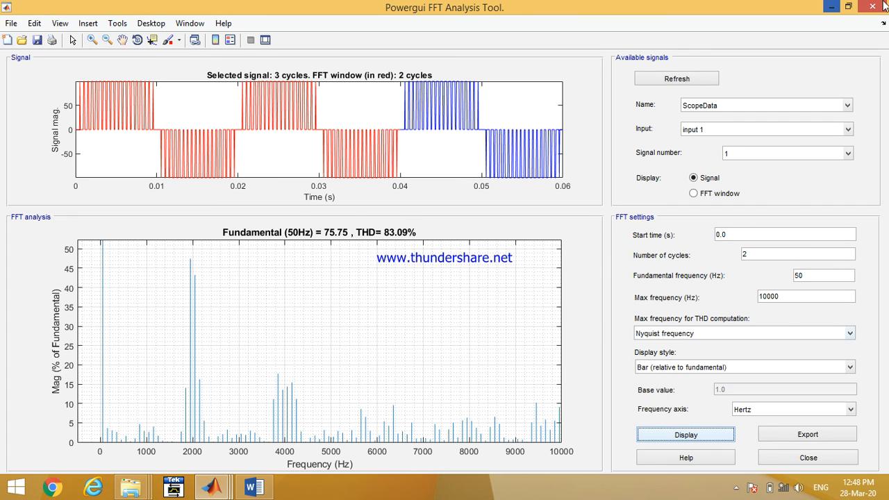
click(832, 7)
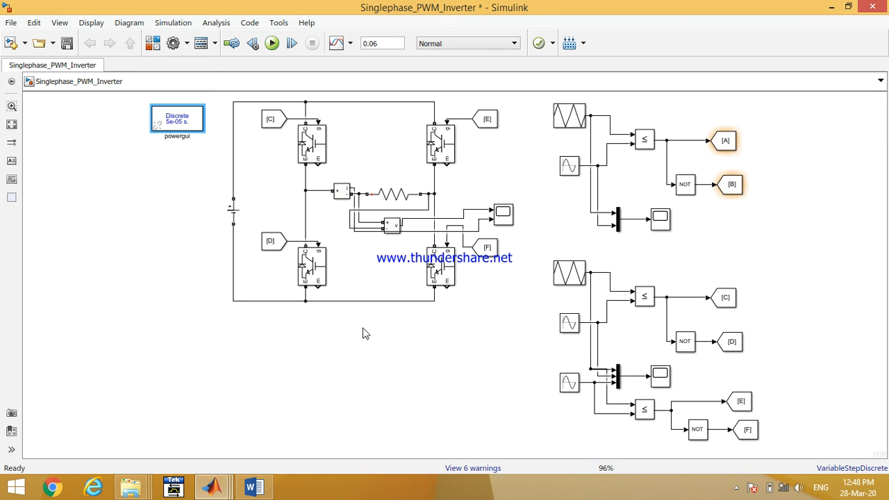
- Open the first PWM scope, then open the second PWM scope and rescale it to the full simulation time
double_click(658, 220)
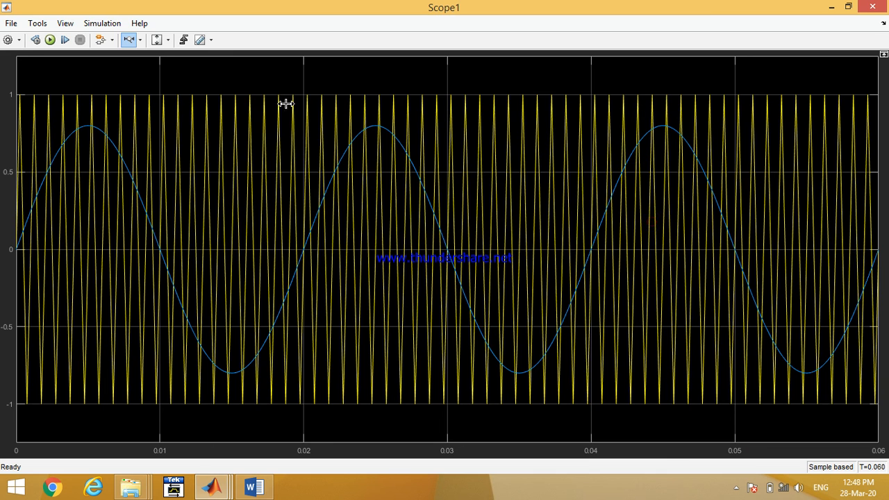
click(848, 6)
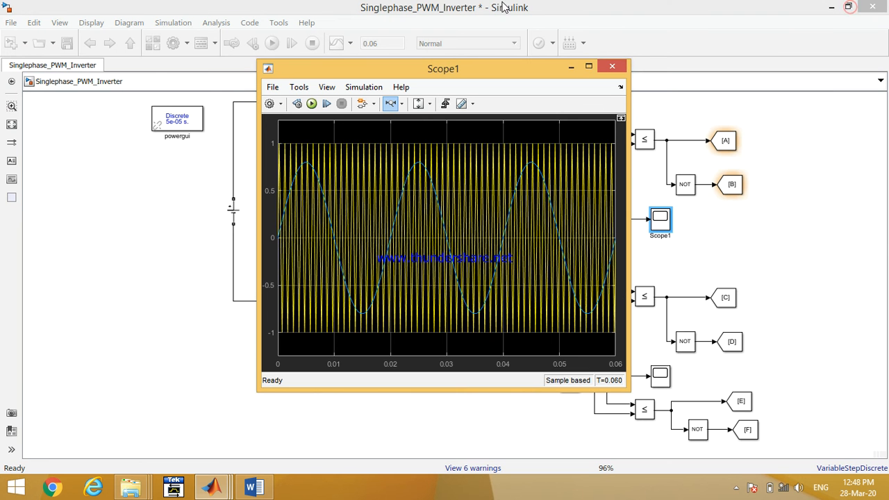
drag(522, 64, 280, 98)
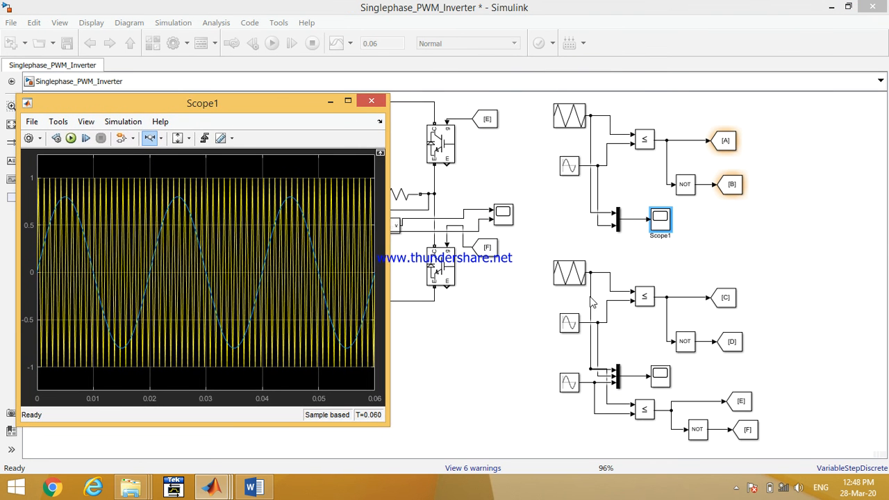
double_click(662, 375)
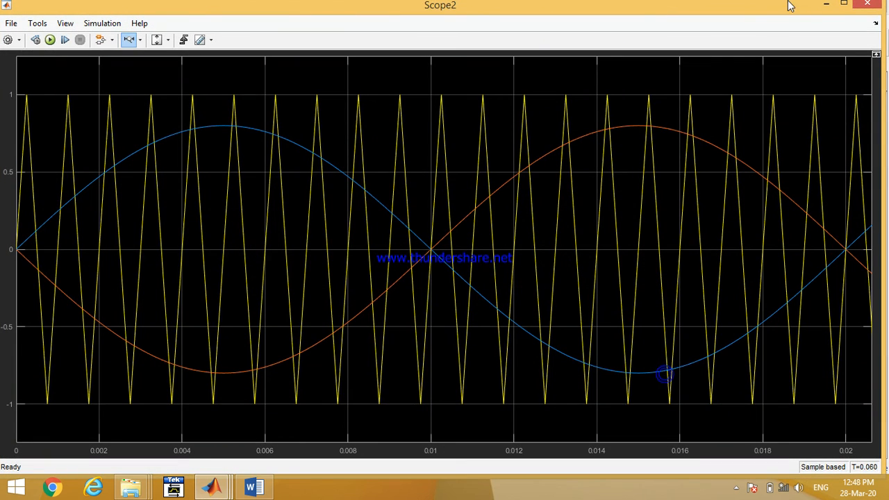
click(840, 5)
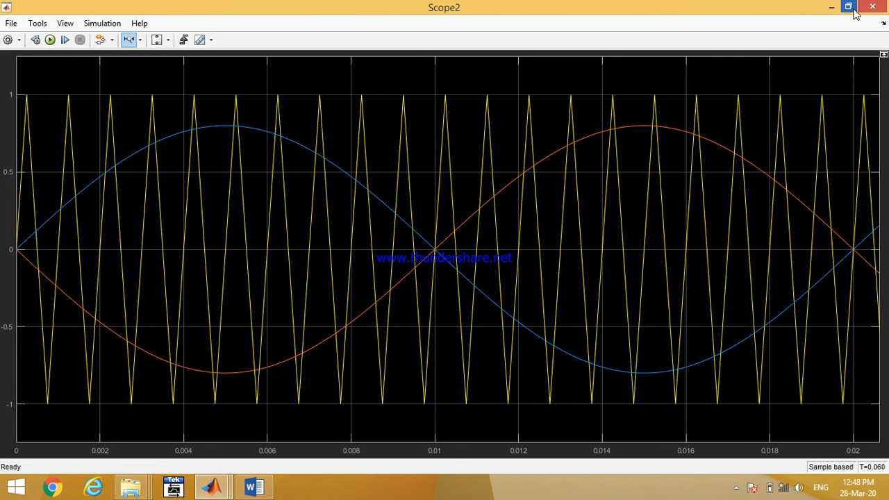
click(167, 40)
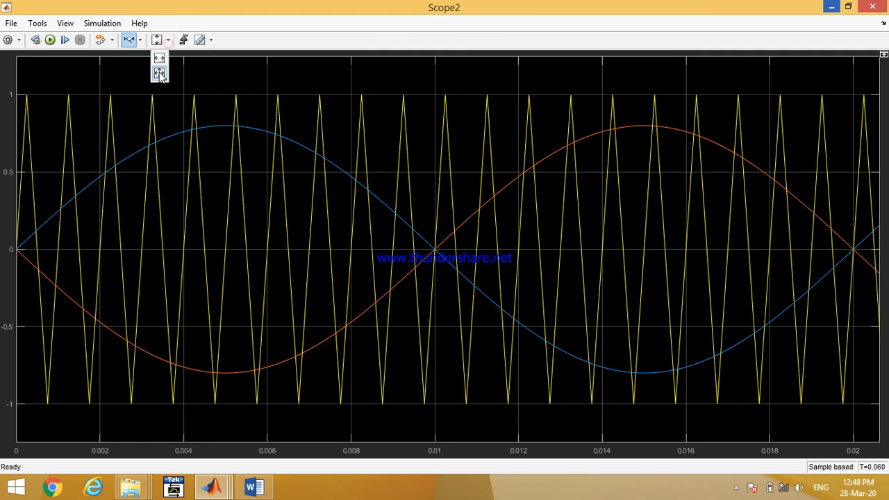
click(159, 72)
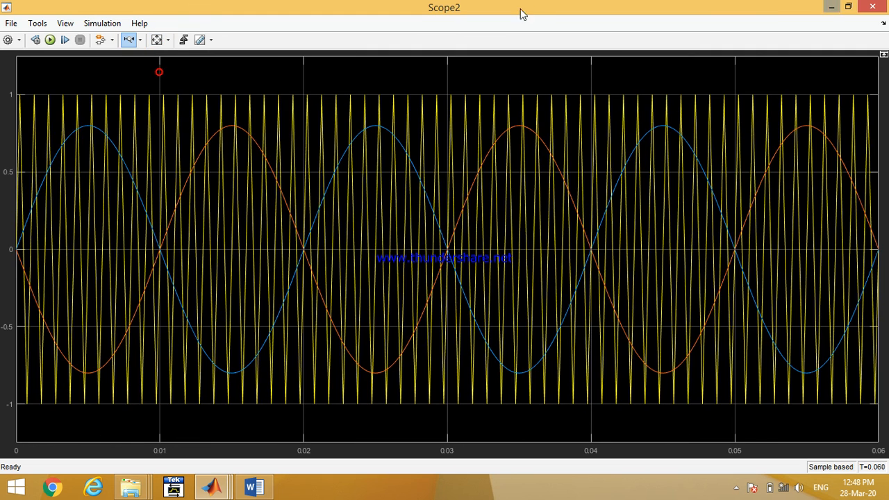
click(831, 8)
- Set the simulation stop time to 0.02 and run the simulation
double_click(396, 44)
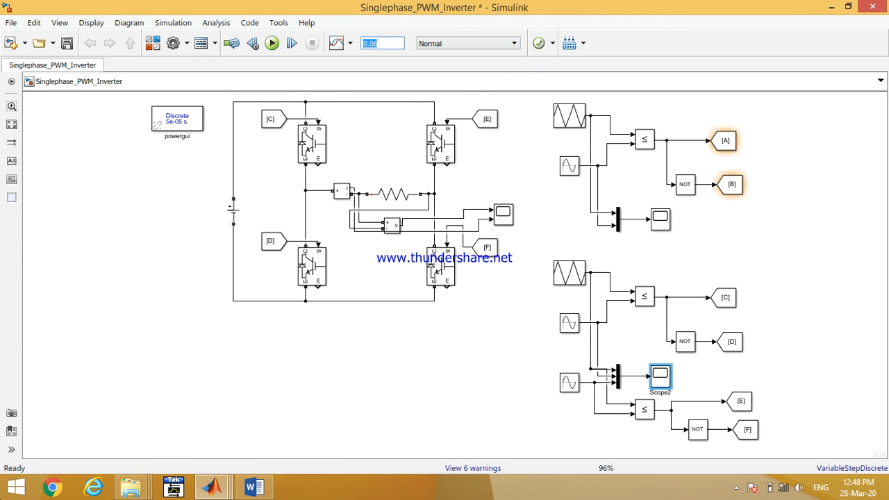
text(0.0)
click(272, 43)
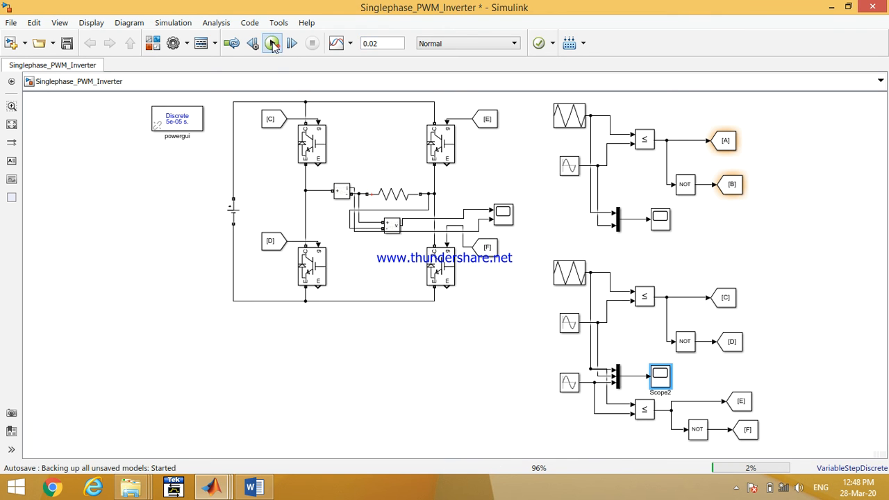
- Open the second PWM scope in a restored window beside the model
double_click(659, 380)
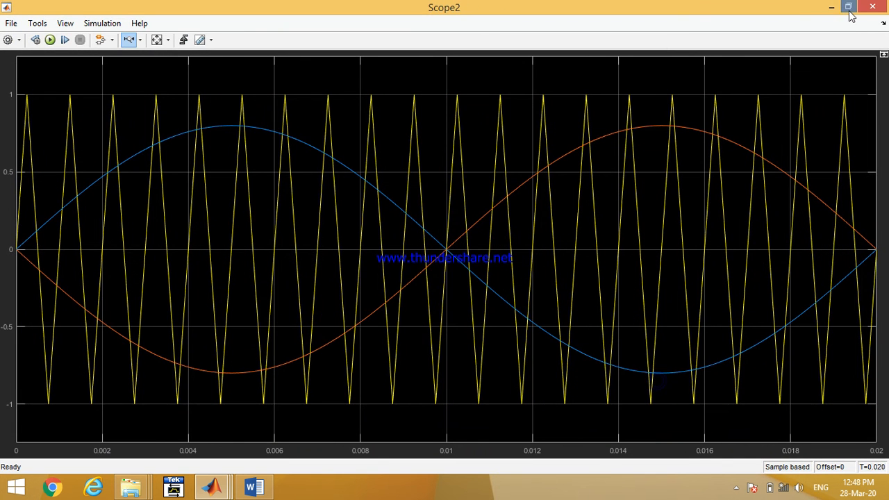
click(848, 6)
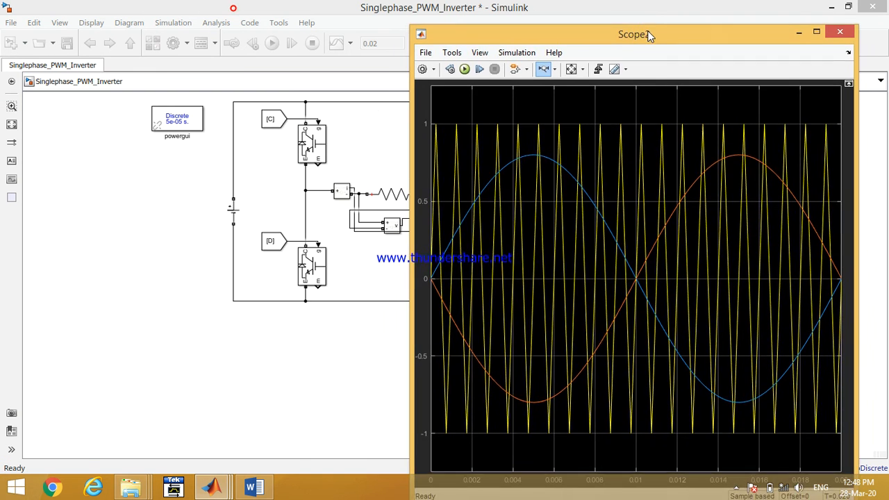
drag(656, 32, 687, 16)
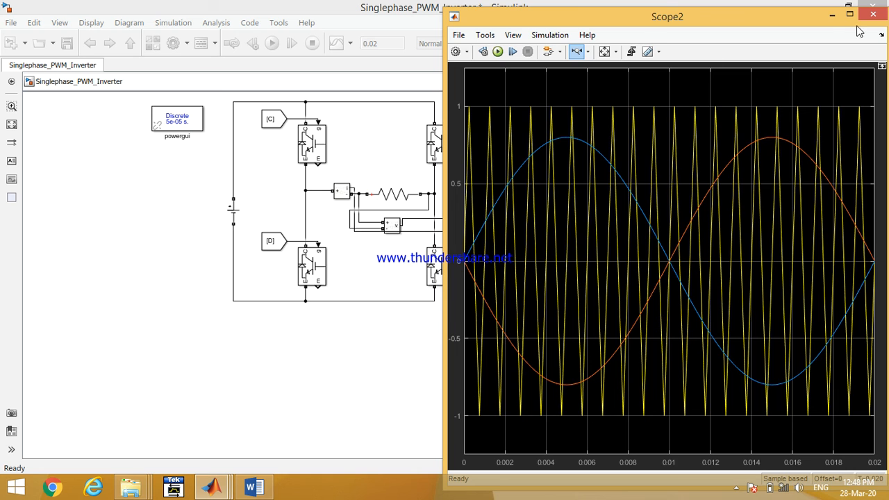
click(832, 15)
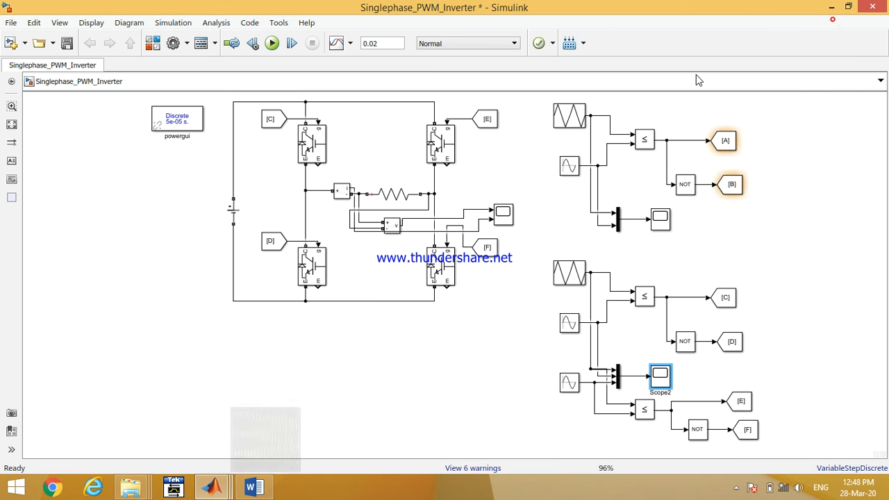
- Open the first PWM scope and arrange it next to the second scope to compare both reference signals
double_click(662, 220)
drag(279, 93, 236, 68)
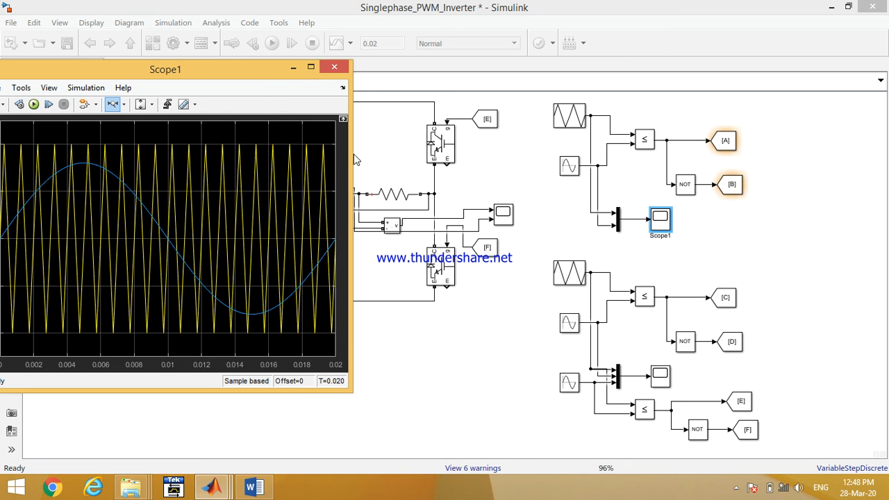
mouse_move(211, 489)
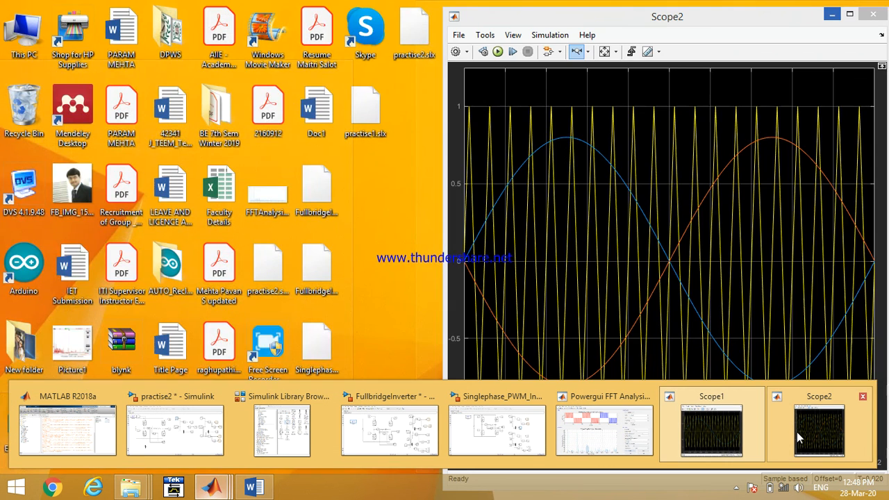
click(796, 432)
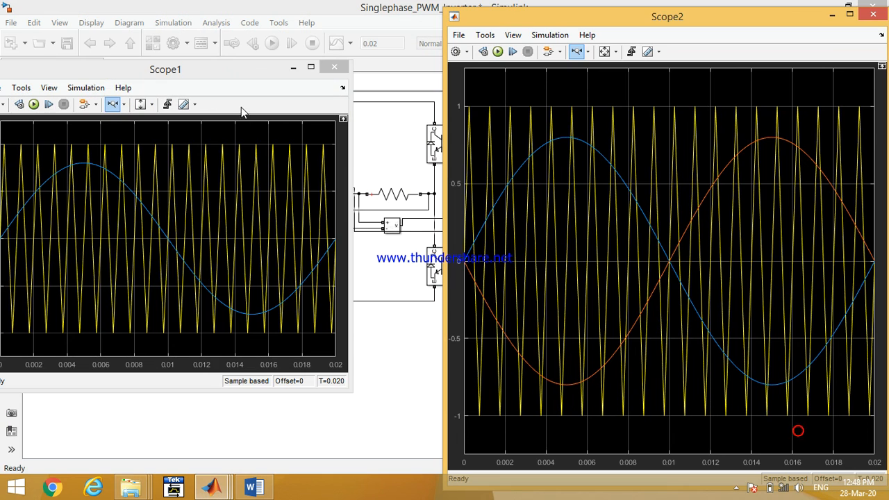
drag(225, 71, 308, 46)
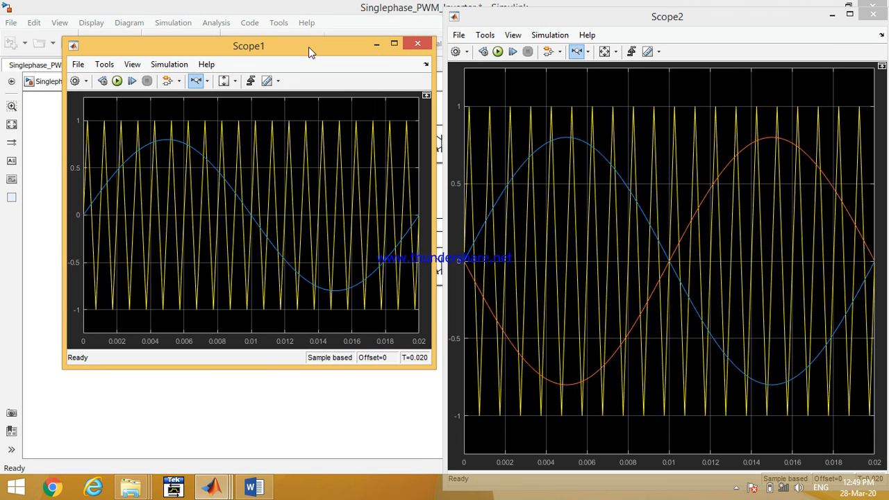
drag(261, 401, 261, 472)
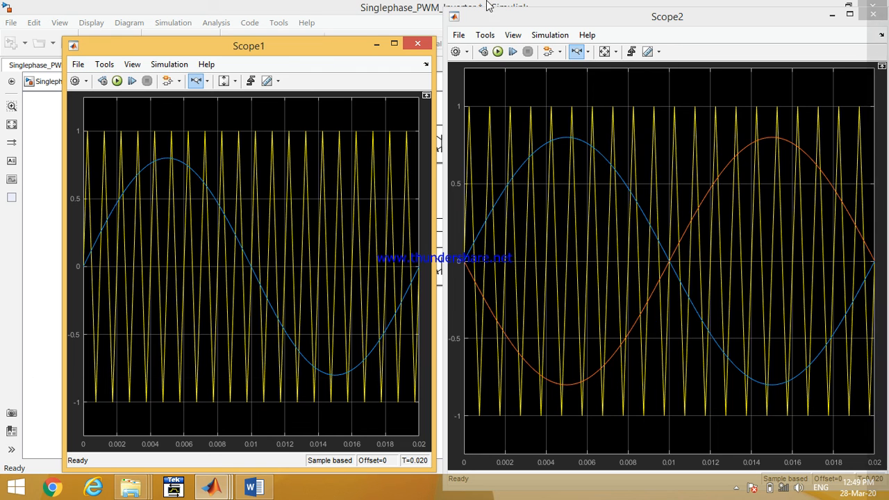
drag(304, 39, 305, 10)
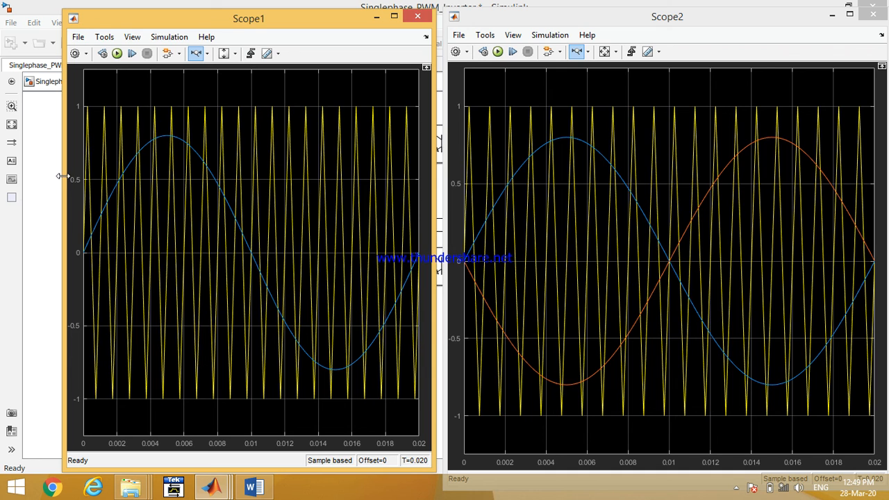
drag(63, 176, 26, 173)
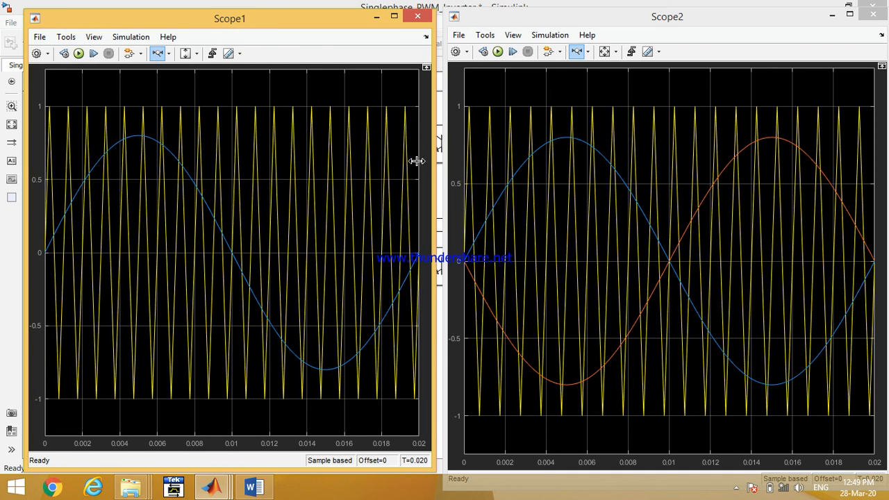
click(827, 18)
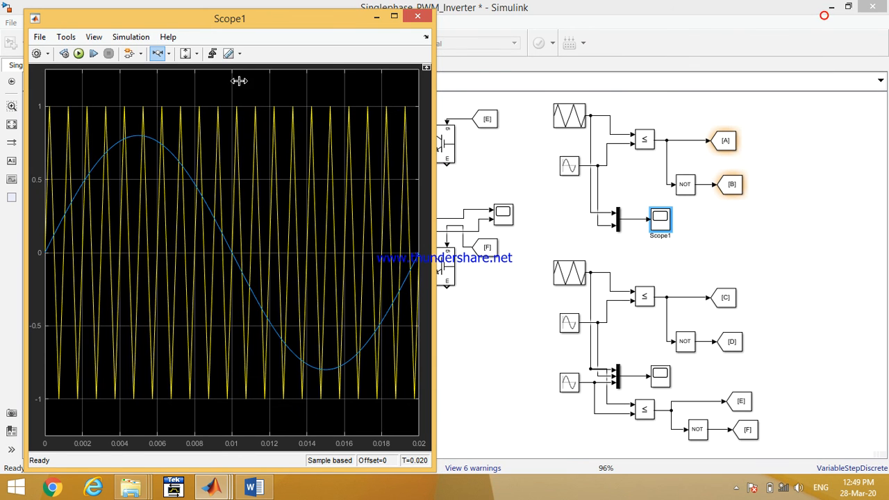
click(373, 19)
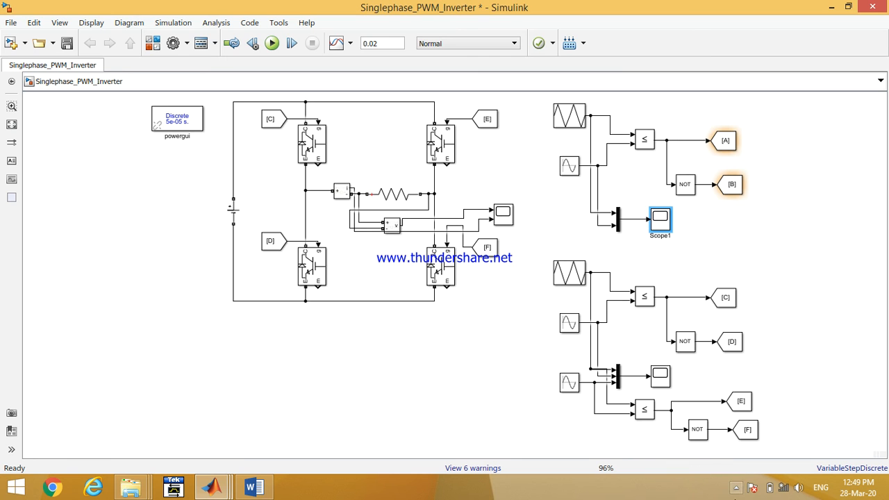
click(736, 487)
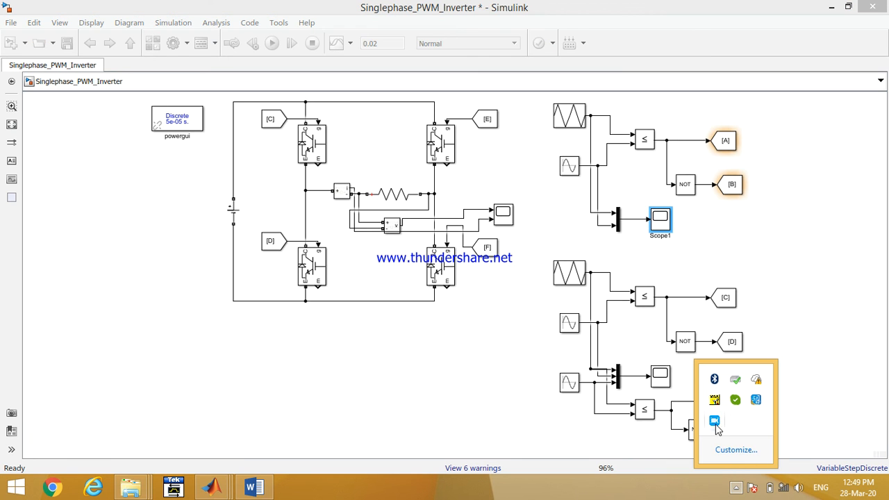